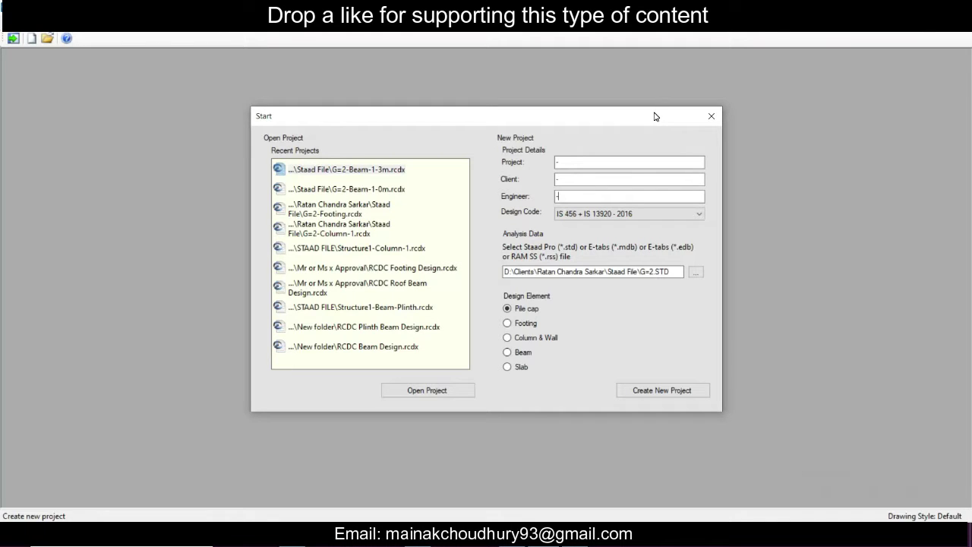
Step: Create a new Slab design project that includes the 3m level
click(508, 368)
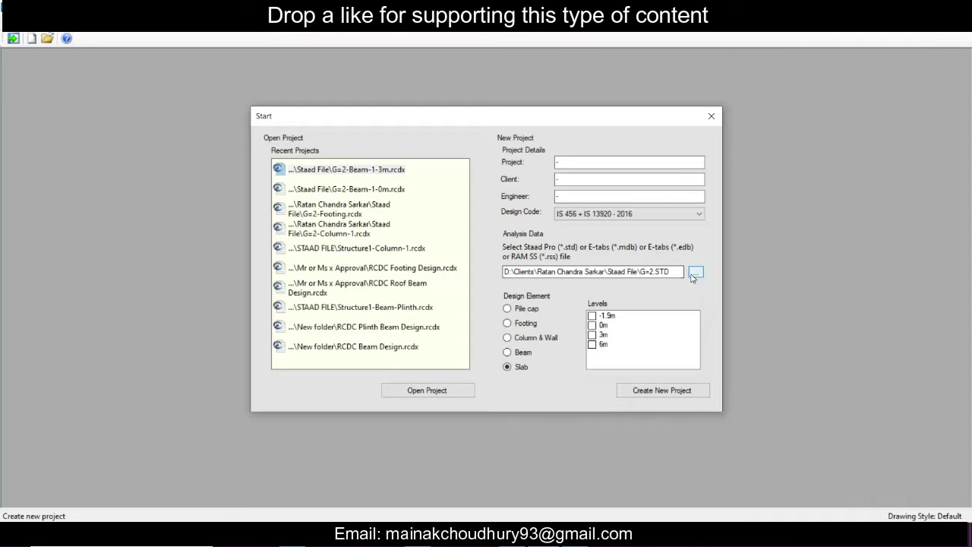
click(593, 335)
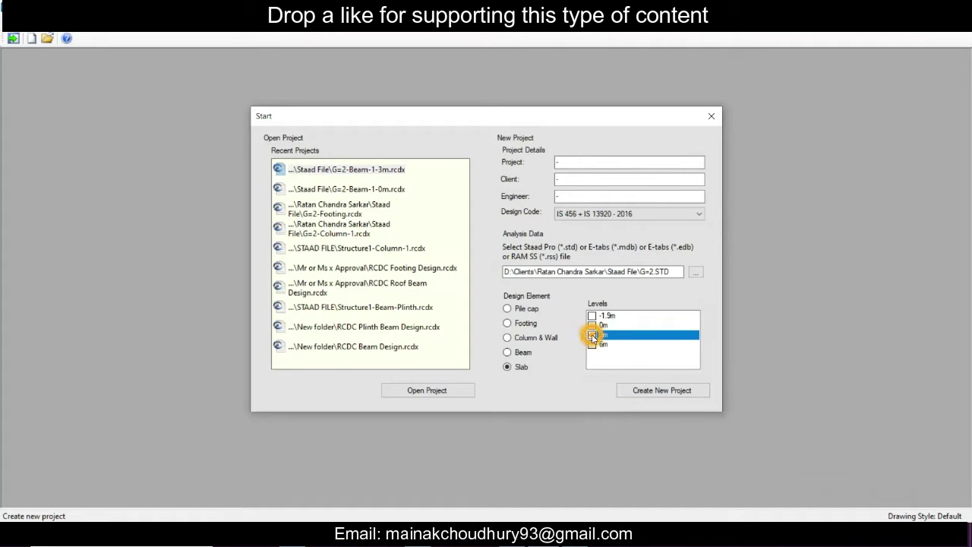
click(629, 391)
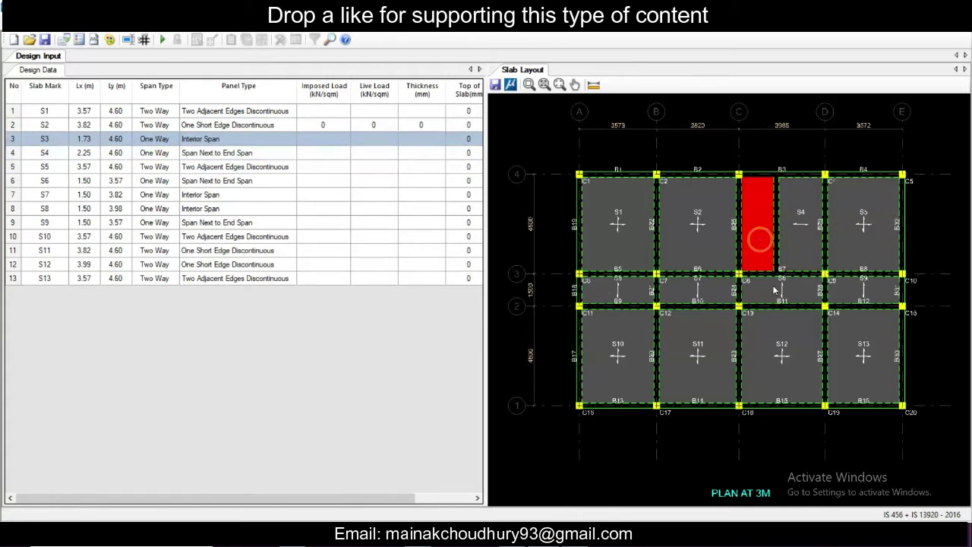
click(775, 328)
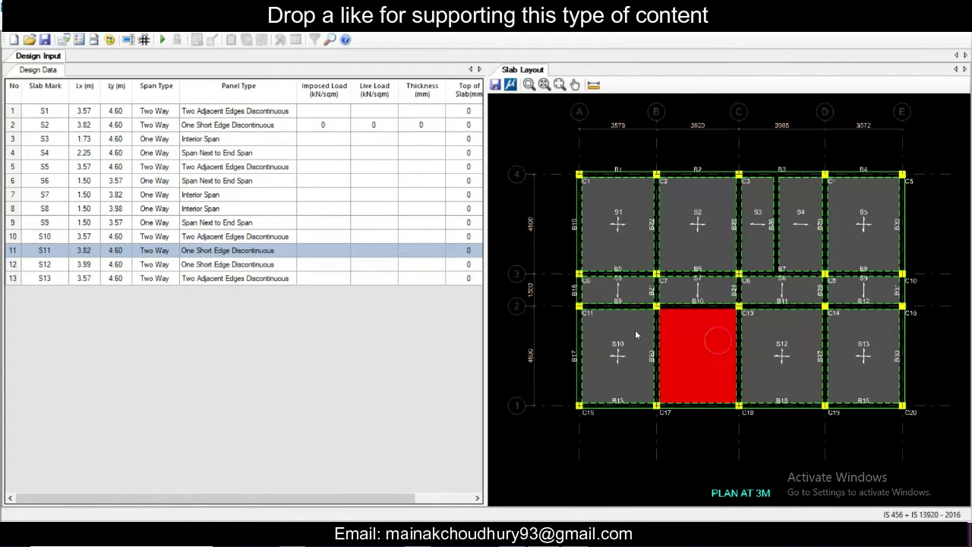
click(703, 293)
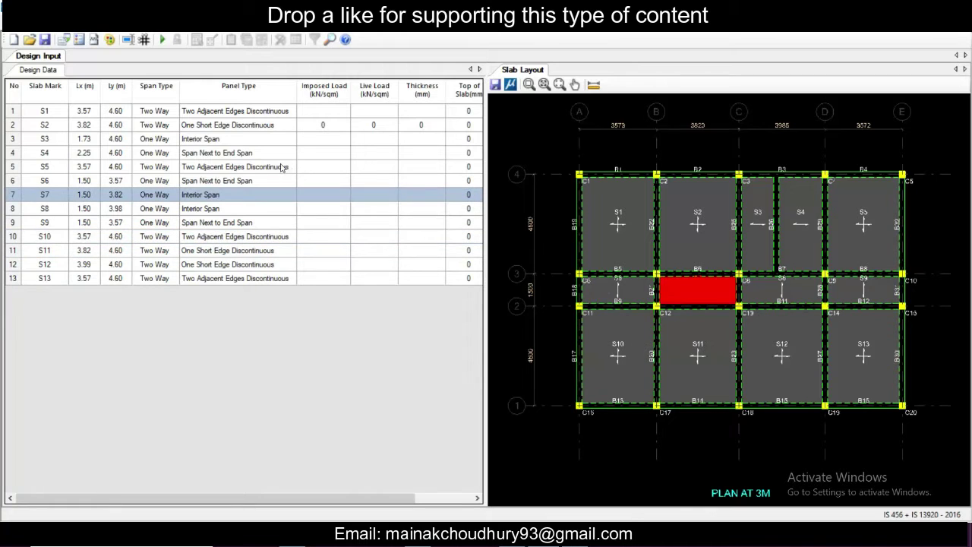
click(626, 213)
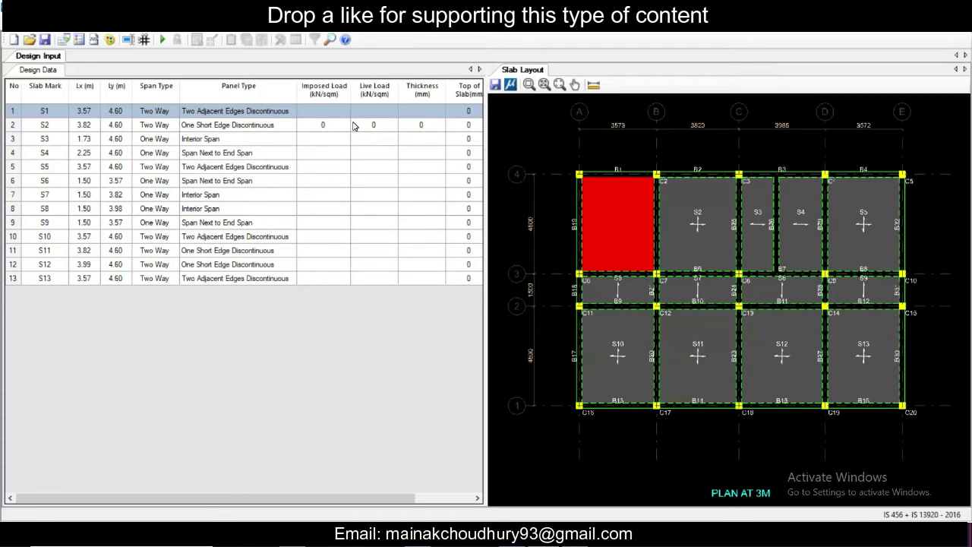
click(418, 125)
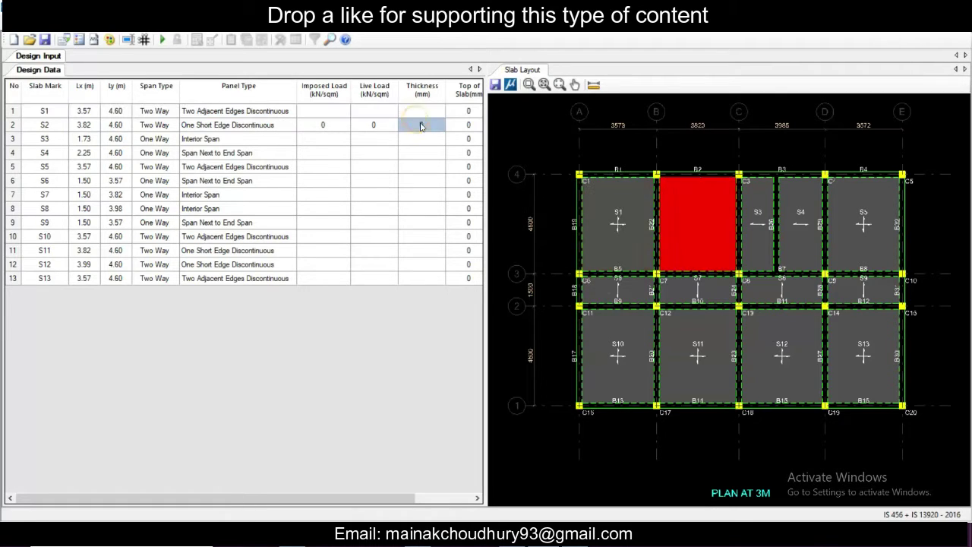
click(424, 113)
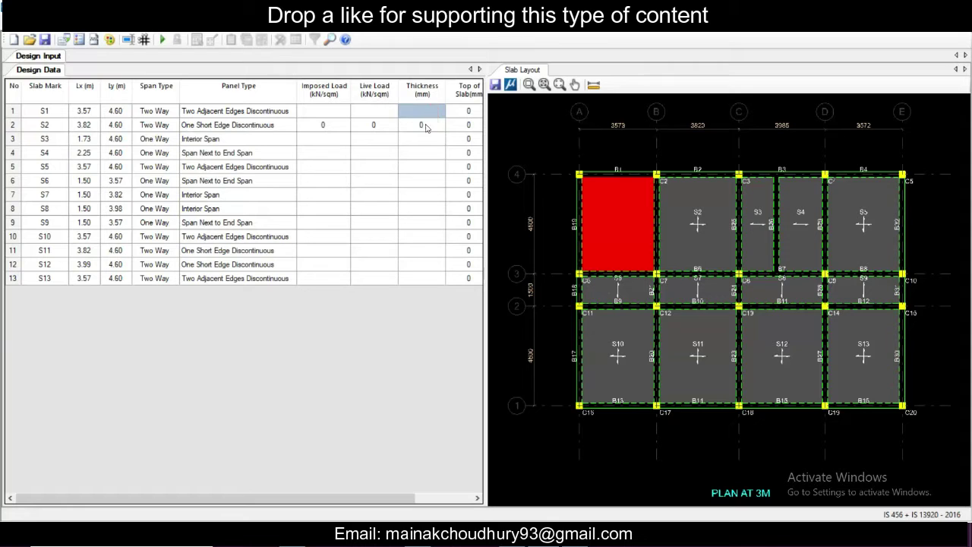
click(424, 124)
click(423, 111)
click(426, 124)
click(427, 139)
click(428, 153)
click(428, 166)
click(427, 180)
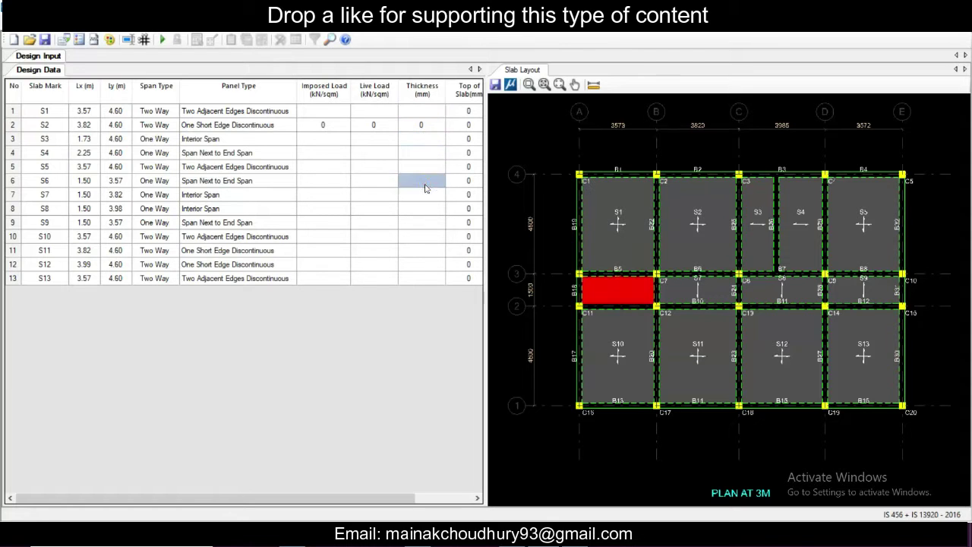
click(425, 195)
click(424, 208)
click(416, 223)
click(421, 250)
click(423, 265)
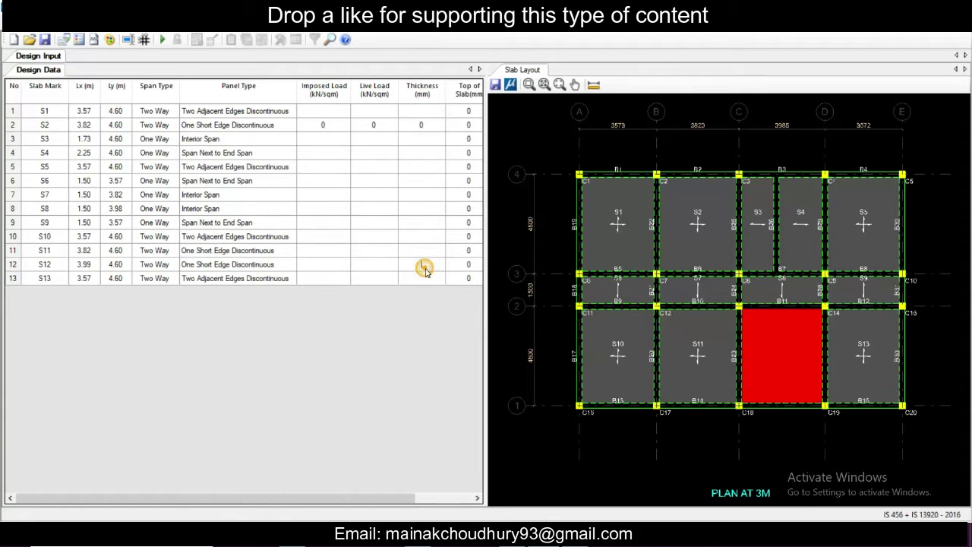
click(421, 208)
click(421, 167)
click(420, 139)
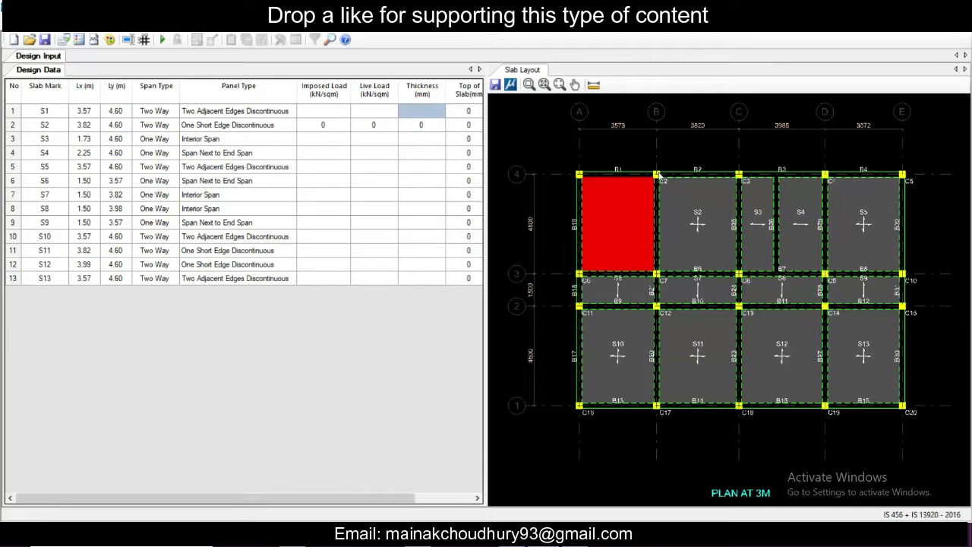
click(725, 227)
click(631, 226)
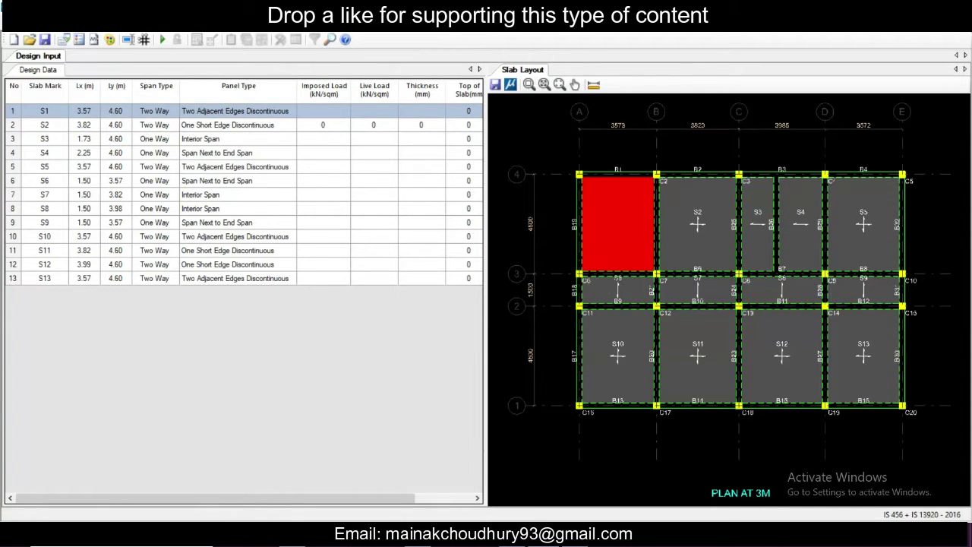
click(30, 24)
Step: Set the slab design steel grade to Fe550 and keep Curtailed Rebars detailing
click(66, 39)
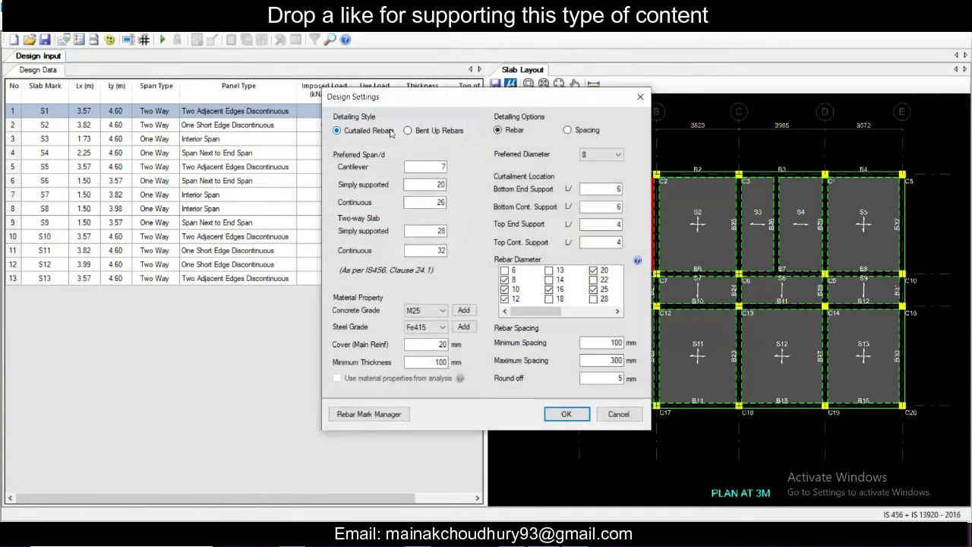
click(437, 135)
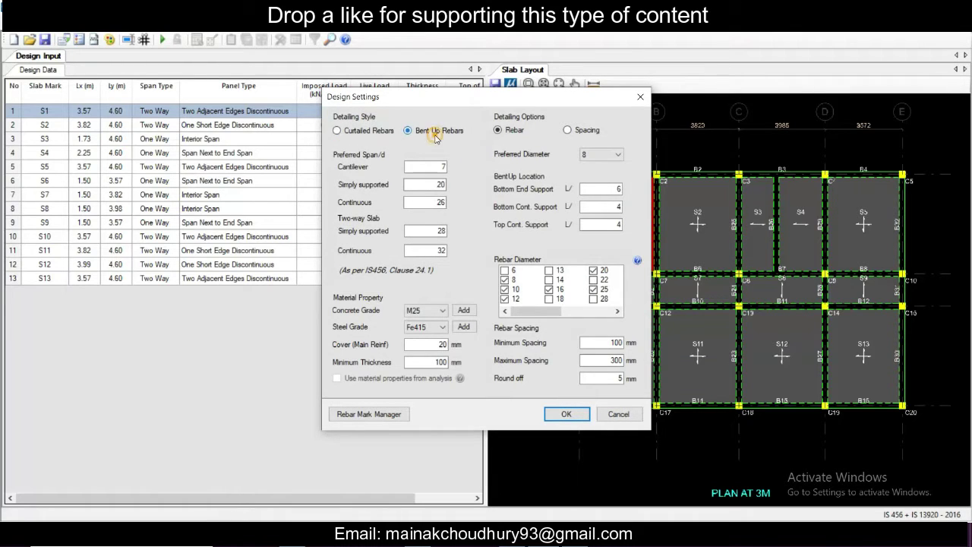
click(368, 131)
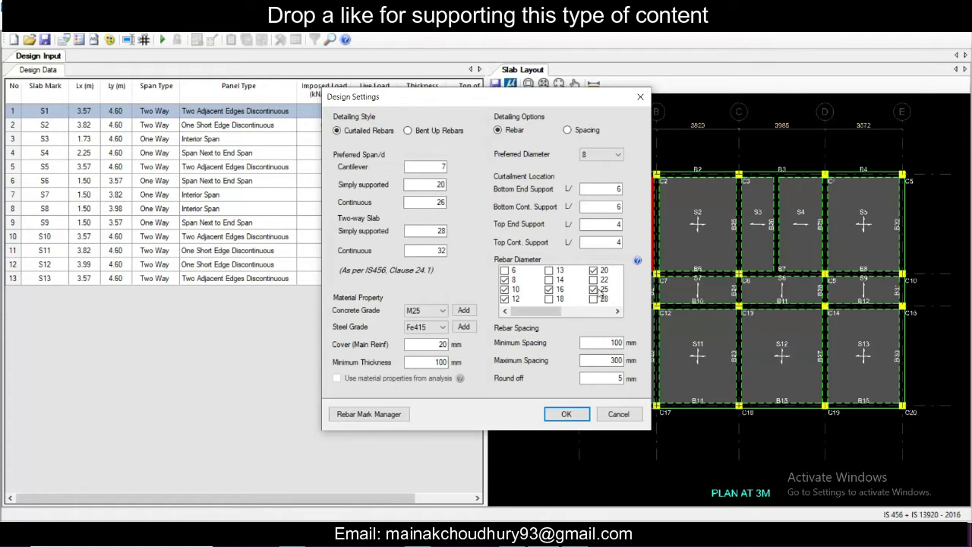
click(432, 324)
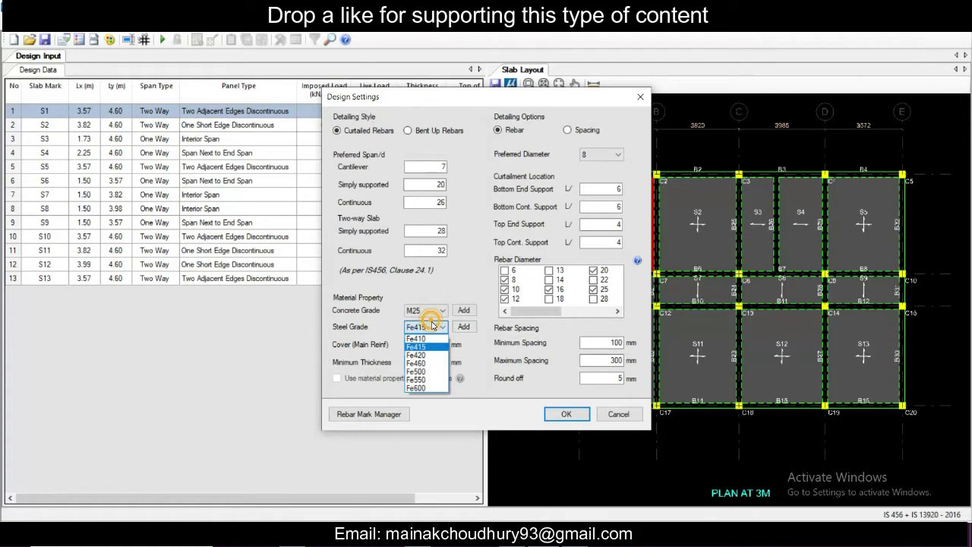
click(418, 379)
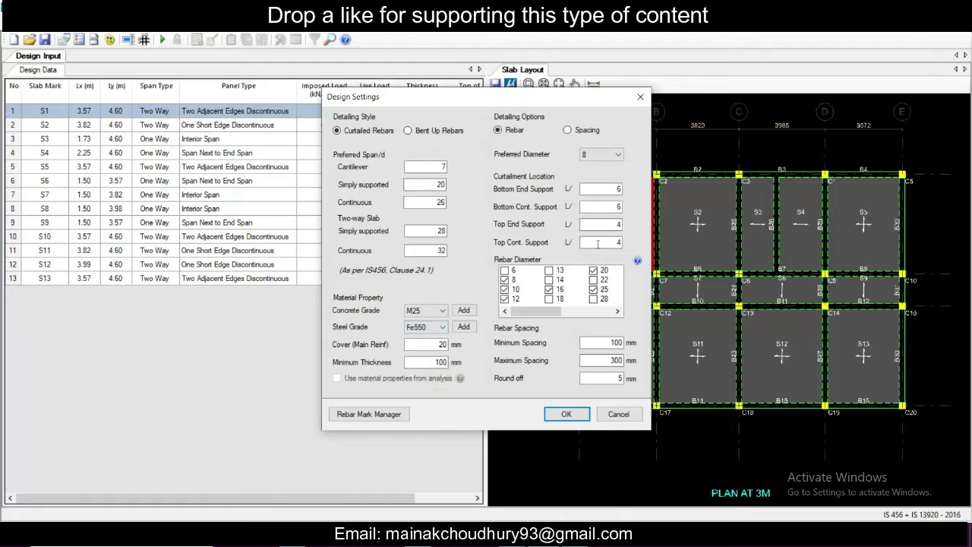
click(561, 414)
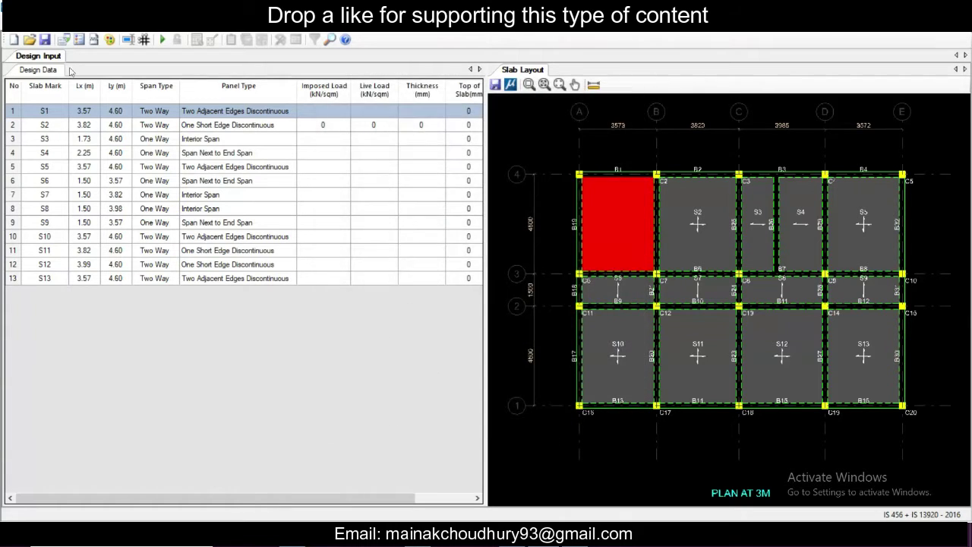
Step: Run the automatic slab design from the toolbar
click(39, 22)
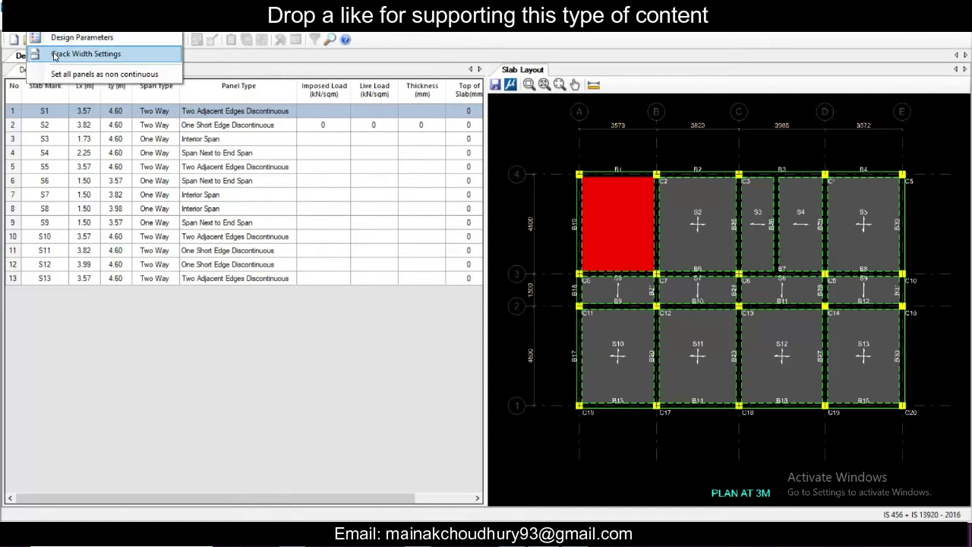
click(239, 23)
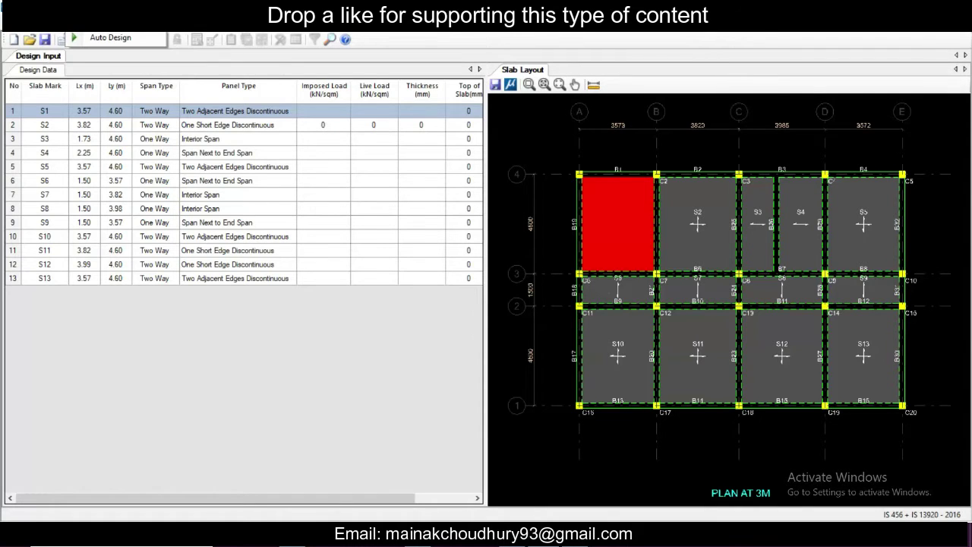
click(329, 114)
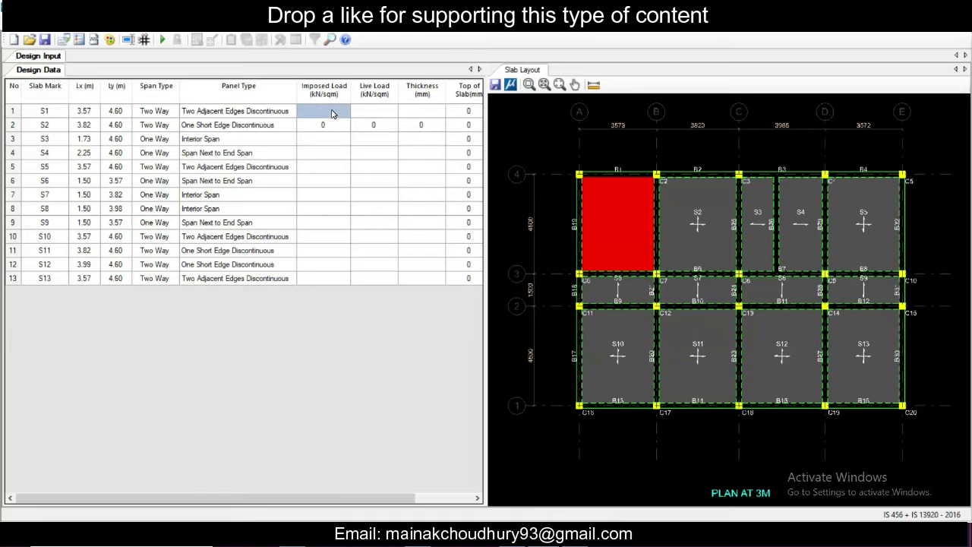
click(162, 41)
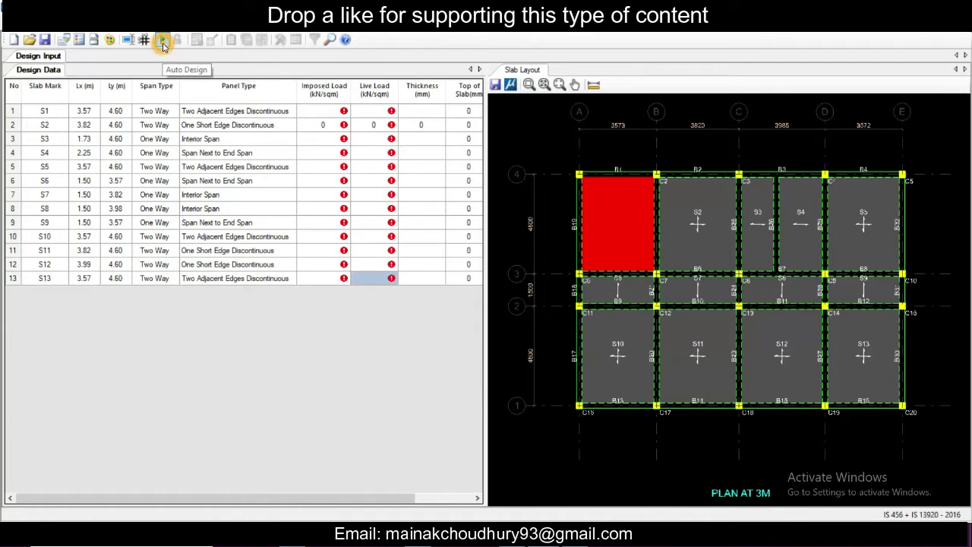
Step: Review the flagged live load and thickness entries of slabs S1 and S2
click(372, 124)
click(422, 124)
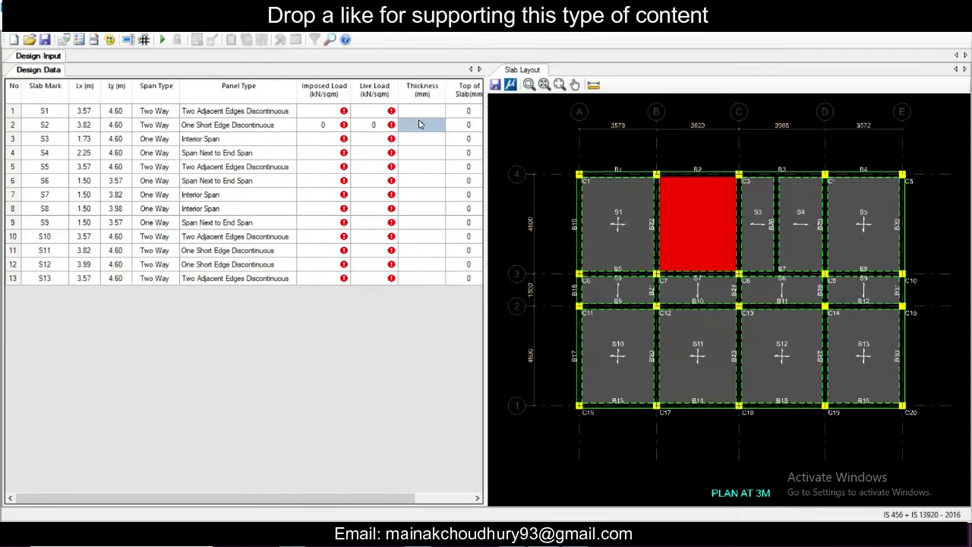
click(426, 111)
drag(274, 499, 332, 499)
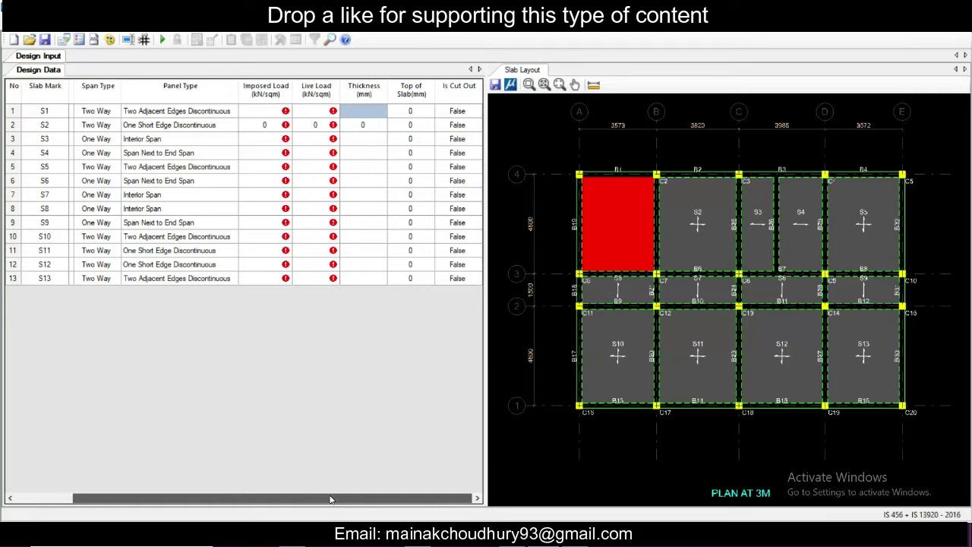
drag(330, 499, 191, 478)
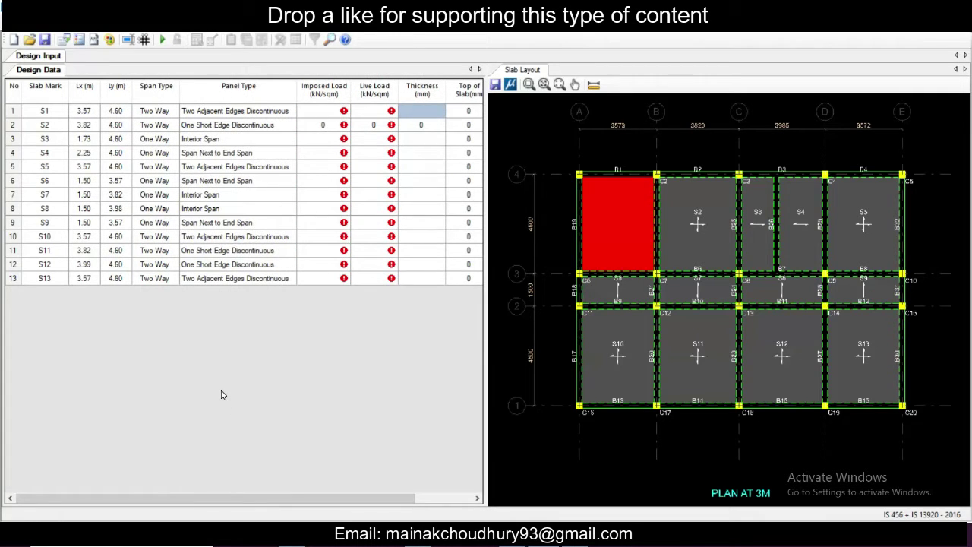
key(ctrl+s)
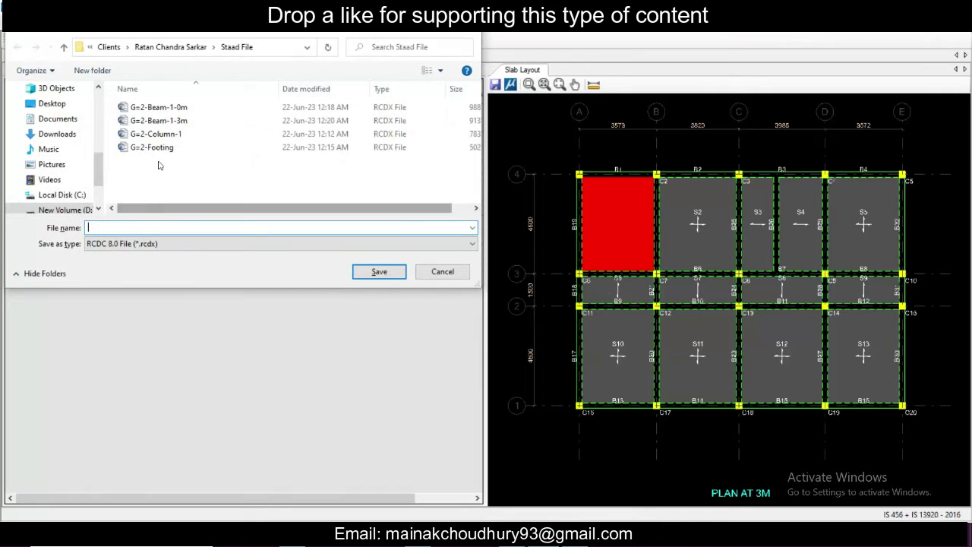
Step: Save the project as G=2-Slab and start editing slab S1's imposed load
click(159, 147)
double_click(131, 226)
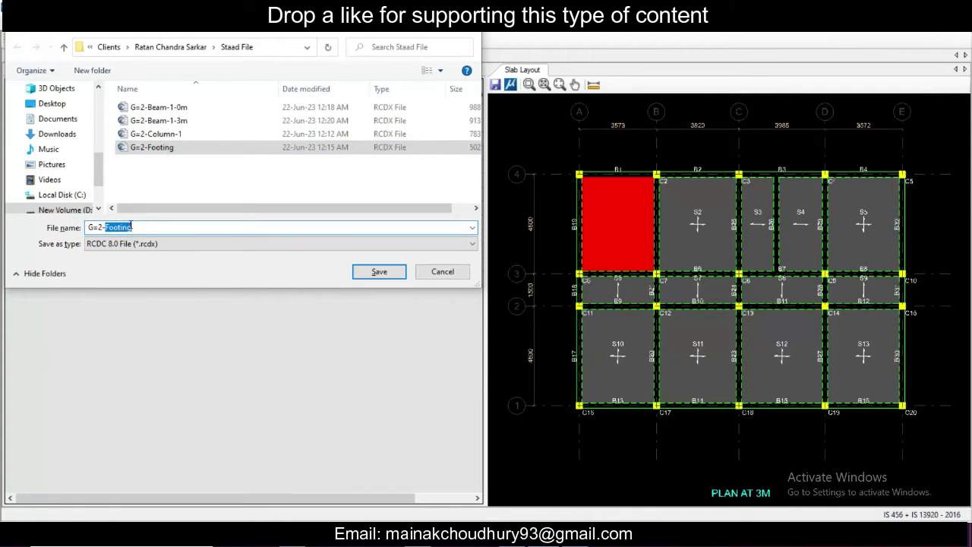
text(Slab)
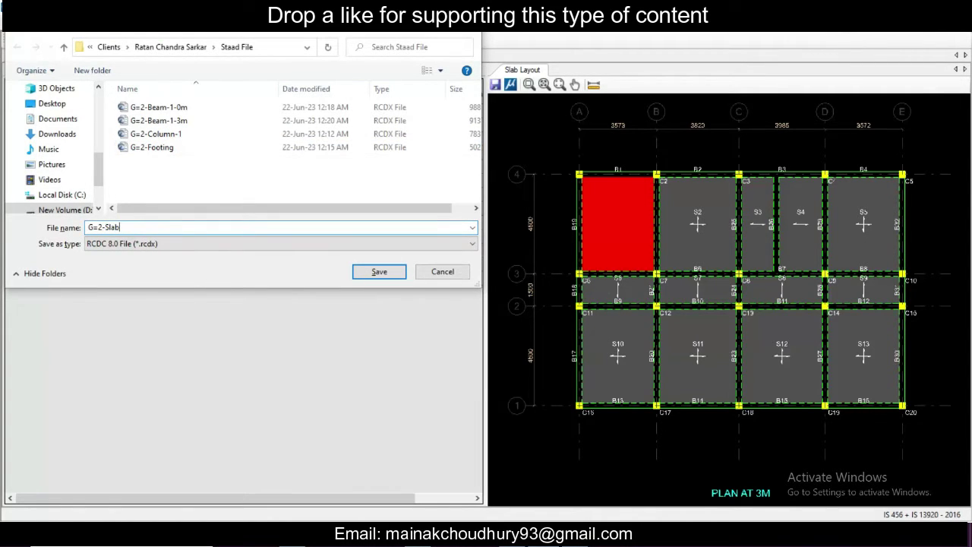
click(360, 274)
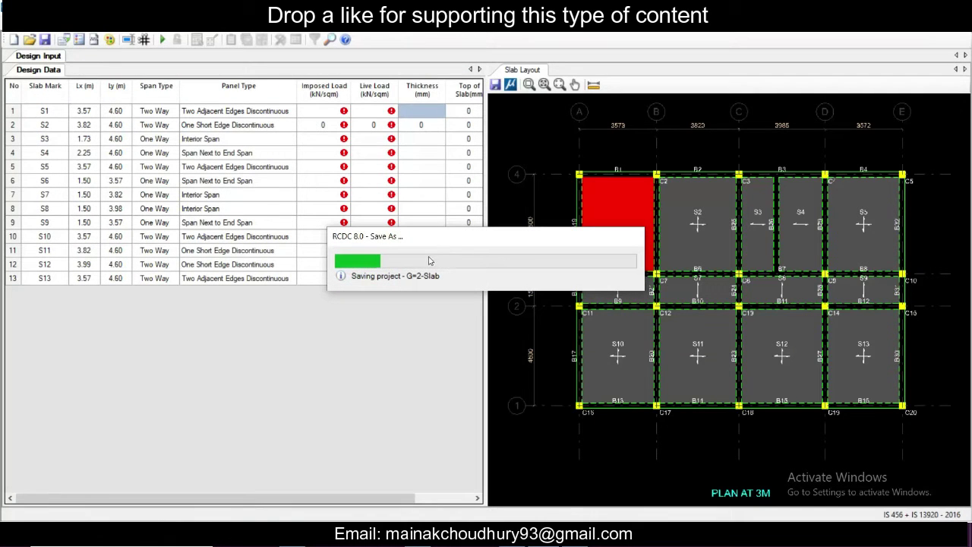
click(322, 112)
click(325, 112)
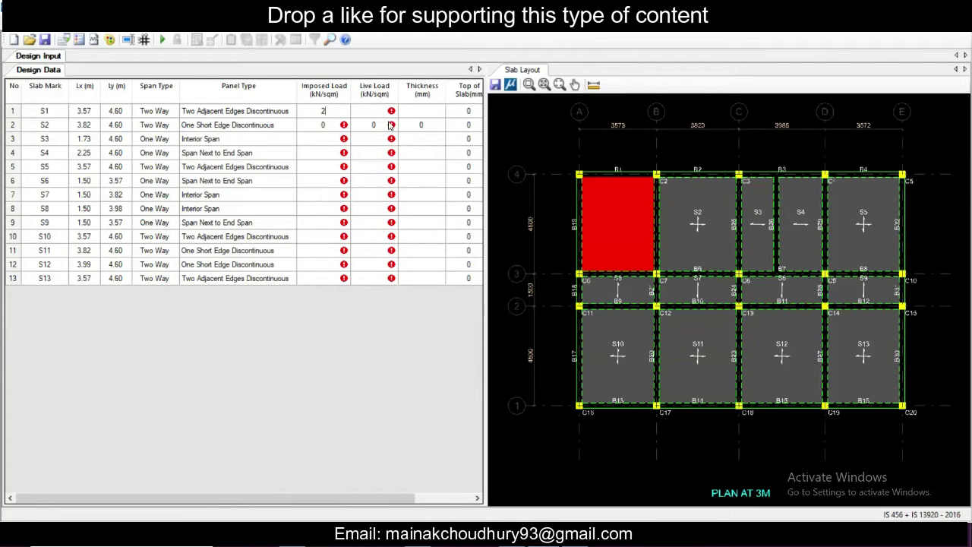
Step: Set the imposed load of all slabs S1–S13 to 2
click(417, 139)
click(320, 112)
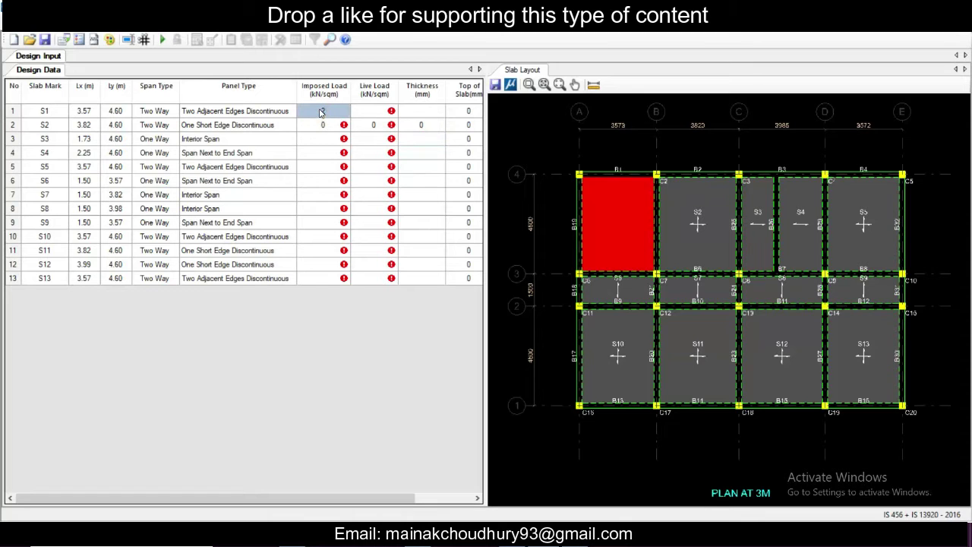
text(2)
drag(345, 114, 394, 282)
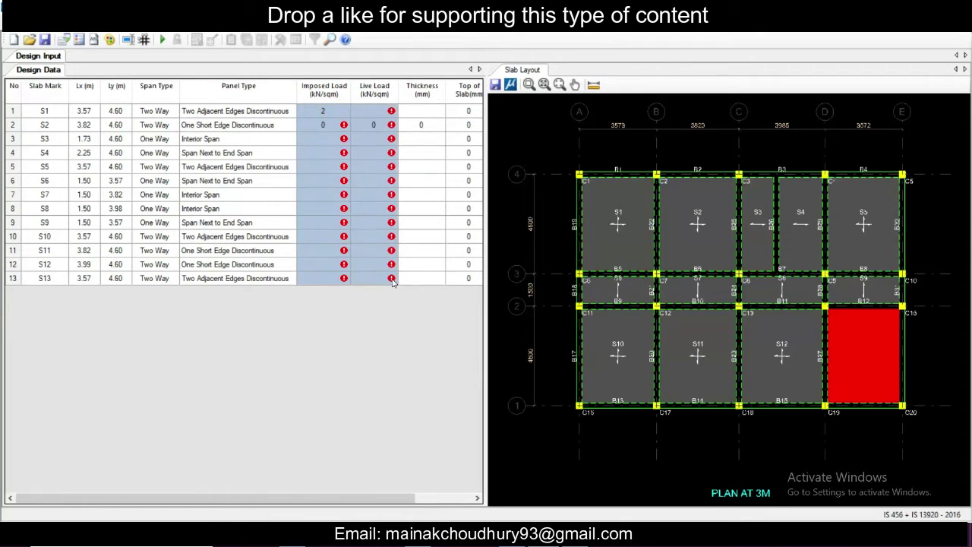
key(ctrl+d)
click(423, 236)
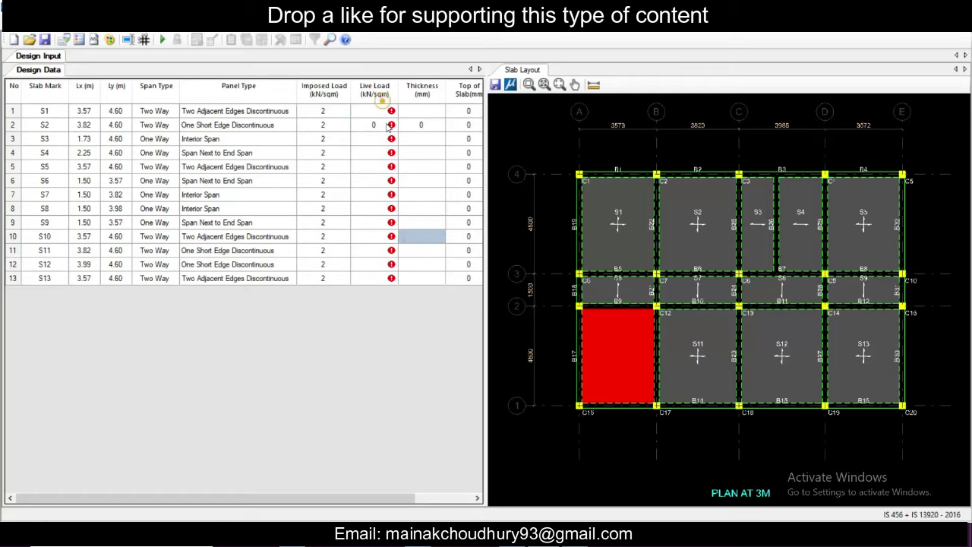
Step: Set the live load of all slabs S1–S13 to 2
drag(375, 111, 381, 296)
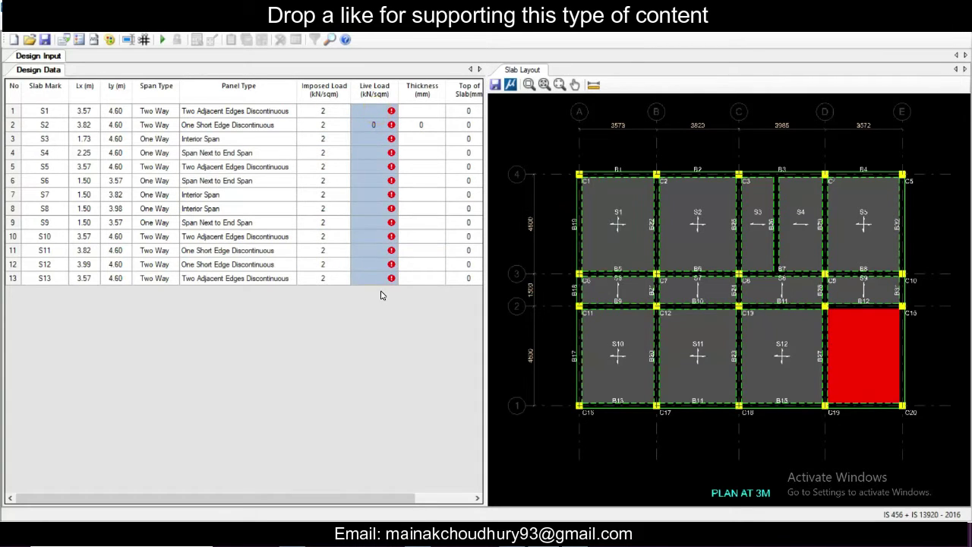
click(302, 128)
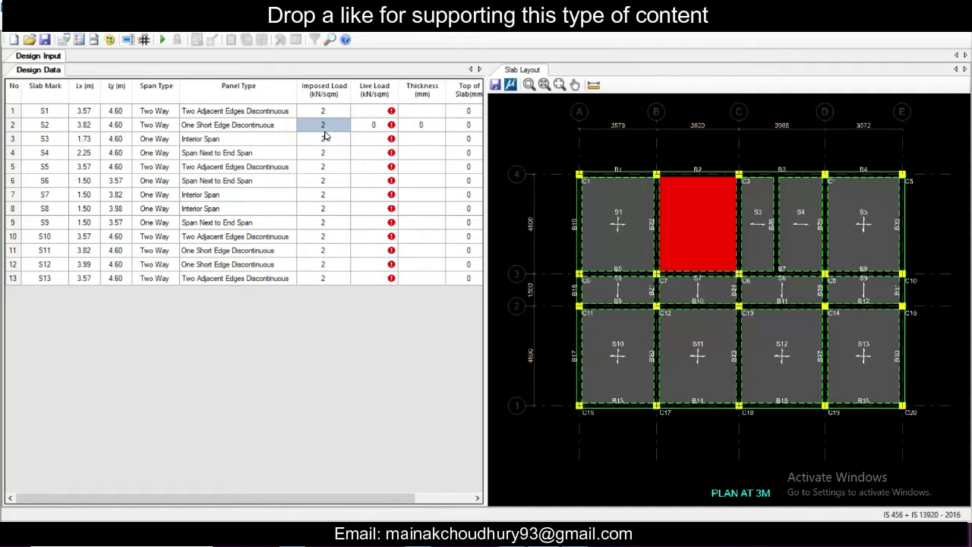
click(374, 111)
text(2)
click(384, 150)
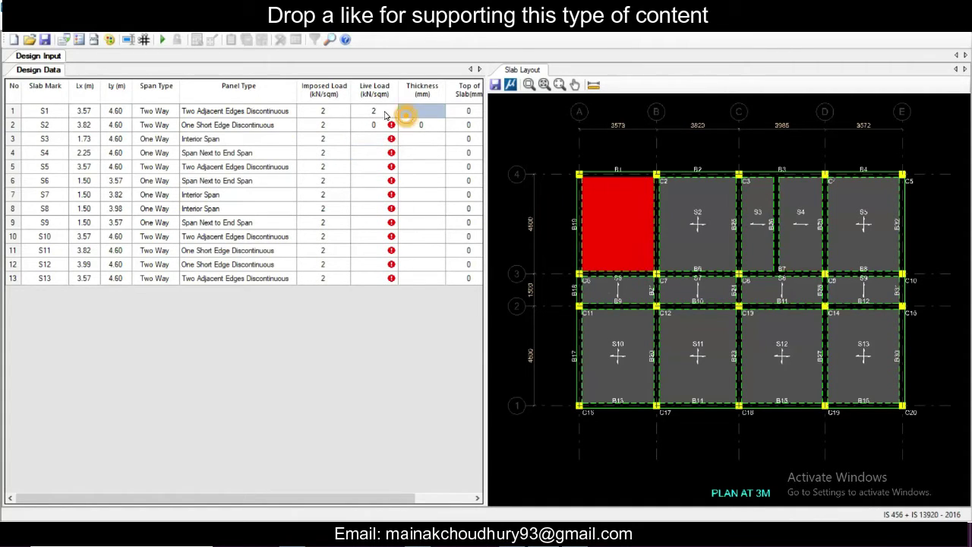
drag(387, 127, 390, 279)
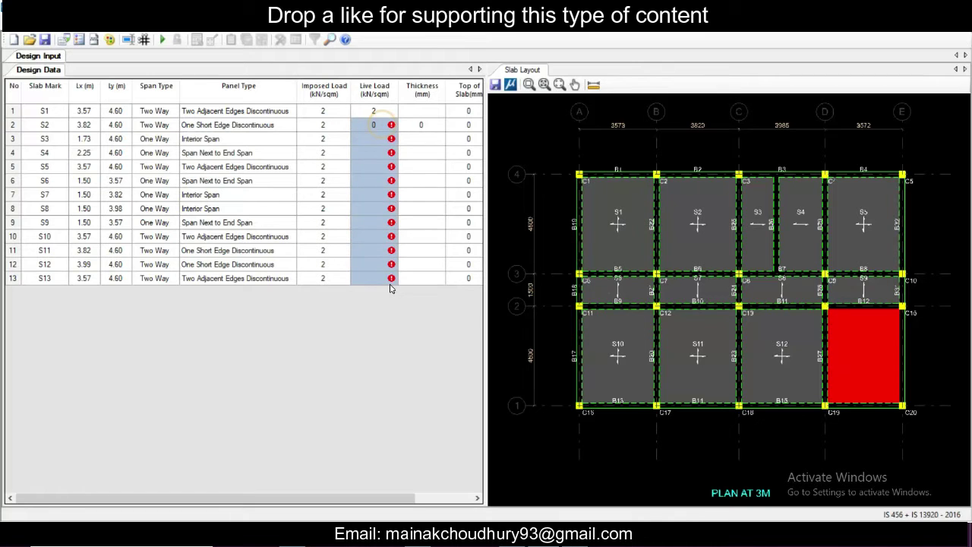
text(2)
key(Return)
click(431, 237)
Step: Set every slab's thickness to 150 mm and run the automatic design
click(431, 138)
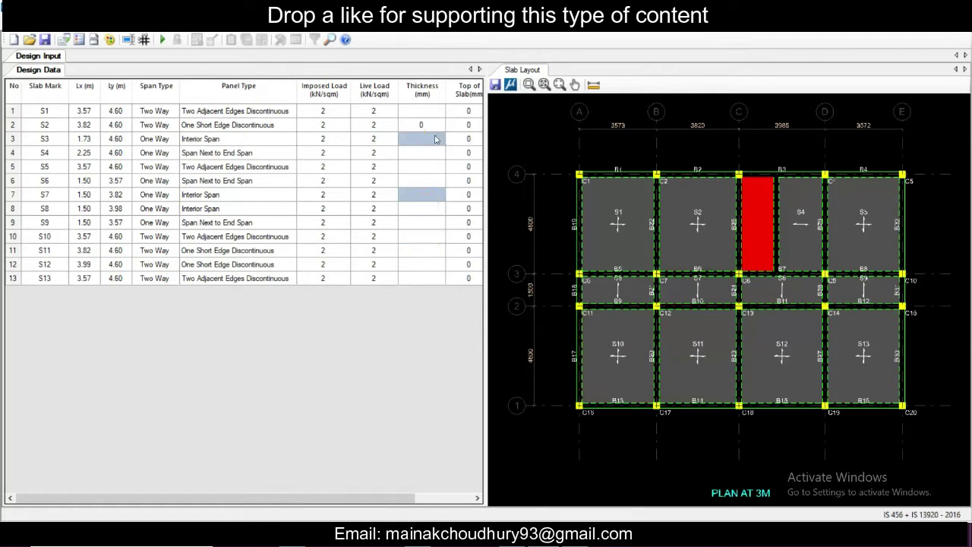
click(431, 111)
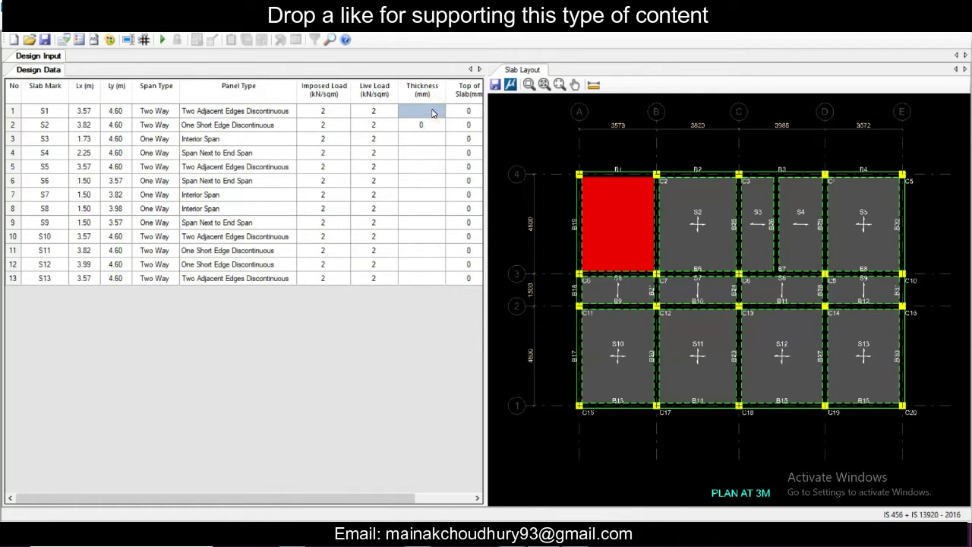
text(150)
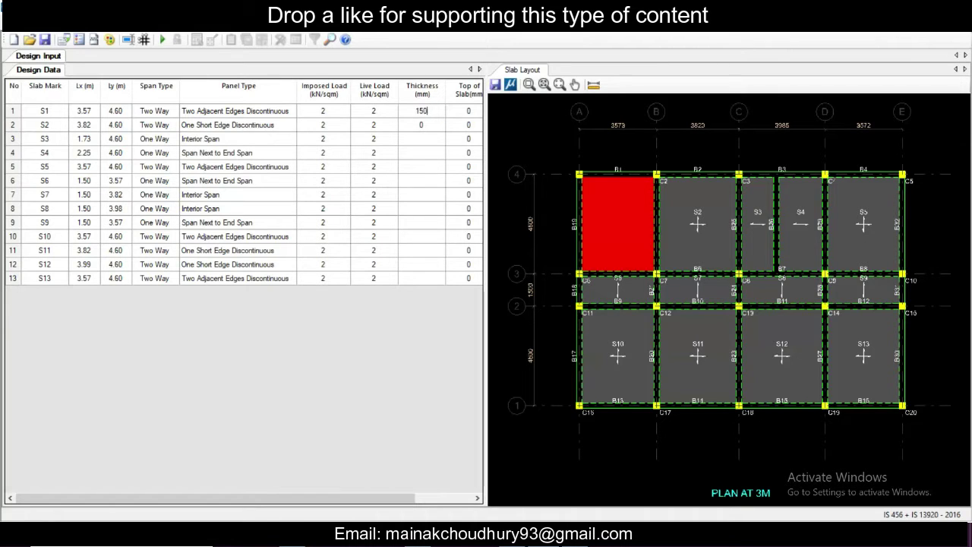
key(Return)
click(425, 112)
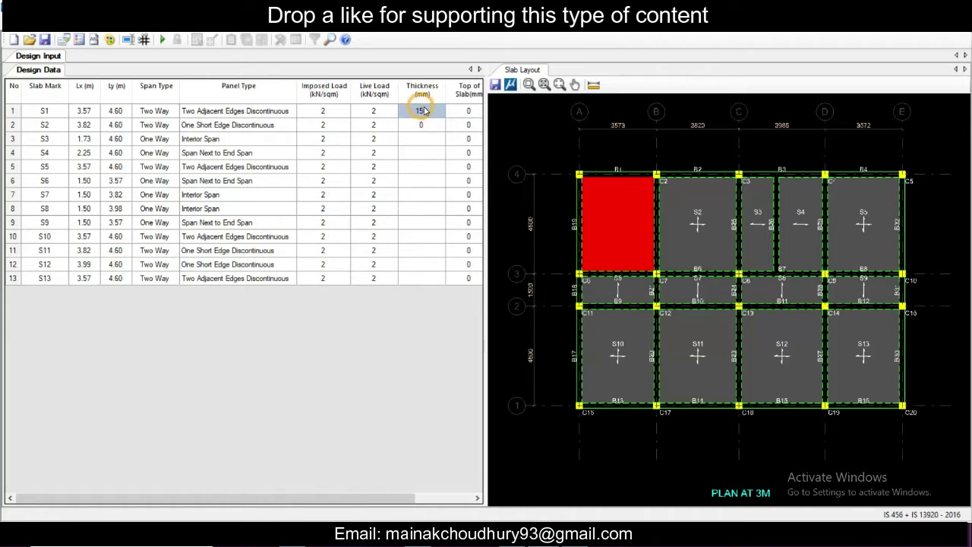
drag(428, 124, 437, 287)
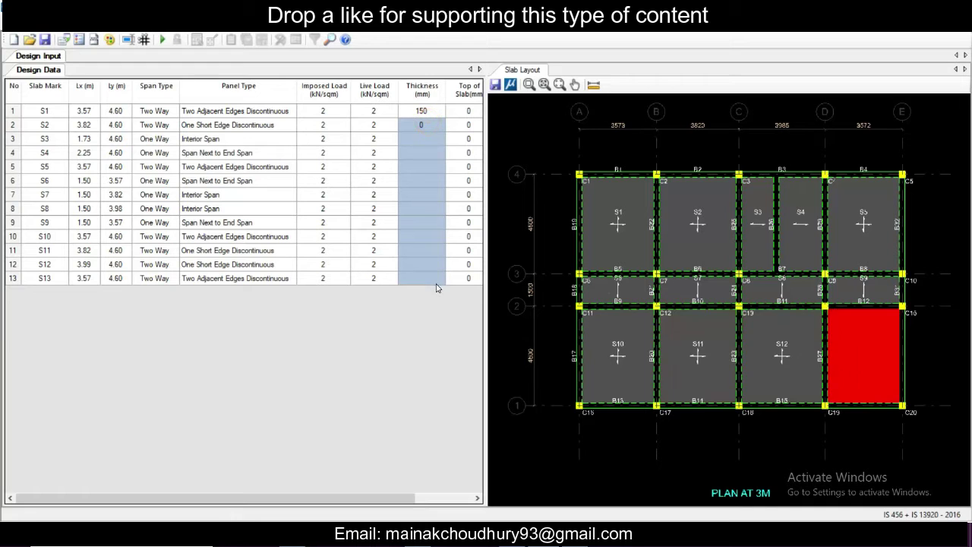
text(150)
drag(395, 500, 453, 507)
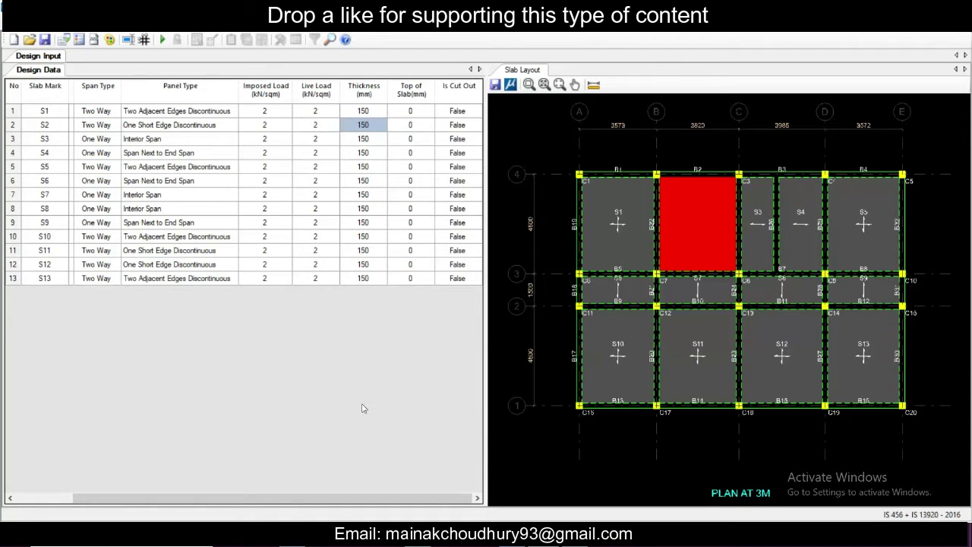
click(162, 42)
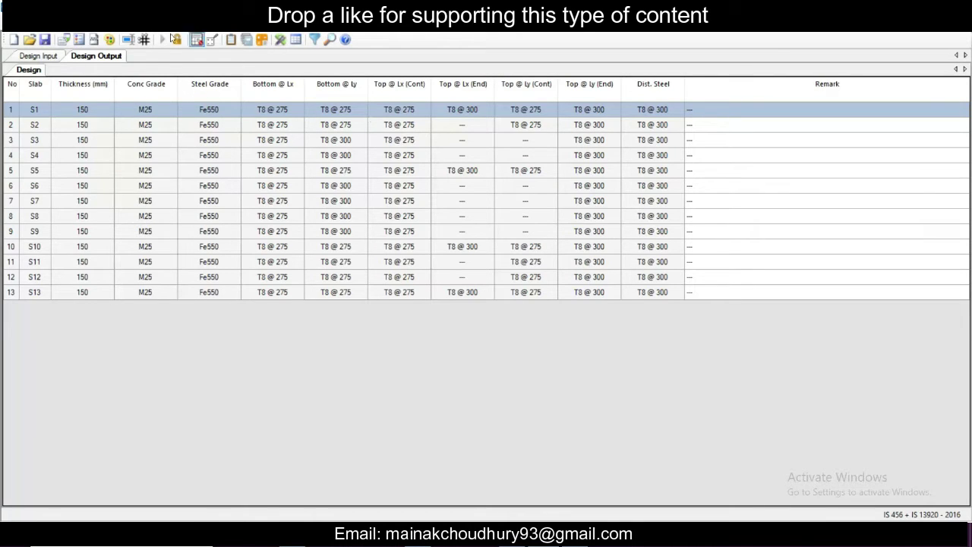
Step: Review slab S1's design detail (Lx 3.57 m, Ly 4.6 m, Ast 180) and accept it
right_click(129, 34)
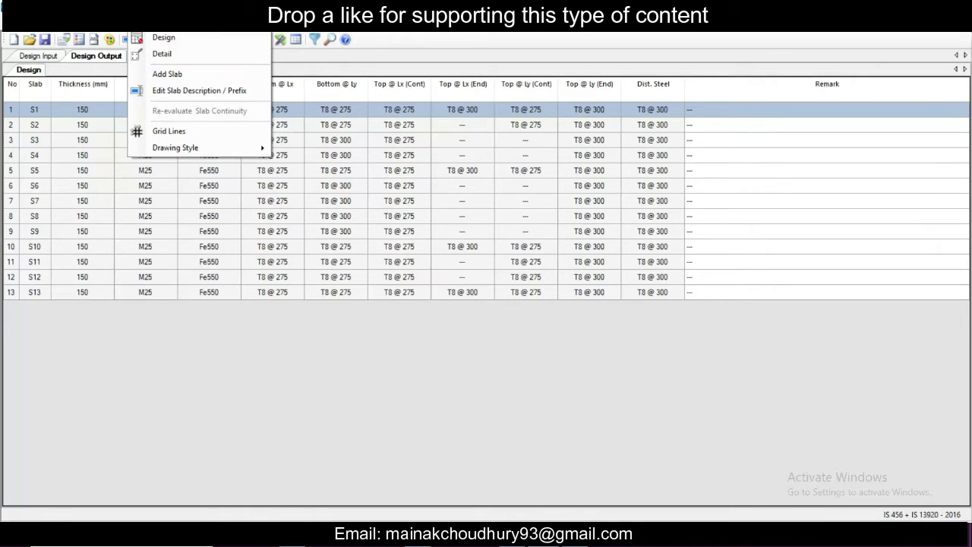
click(162, 54)
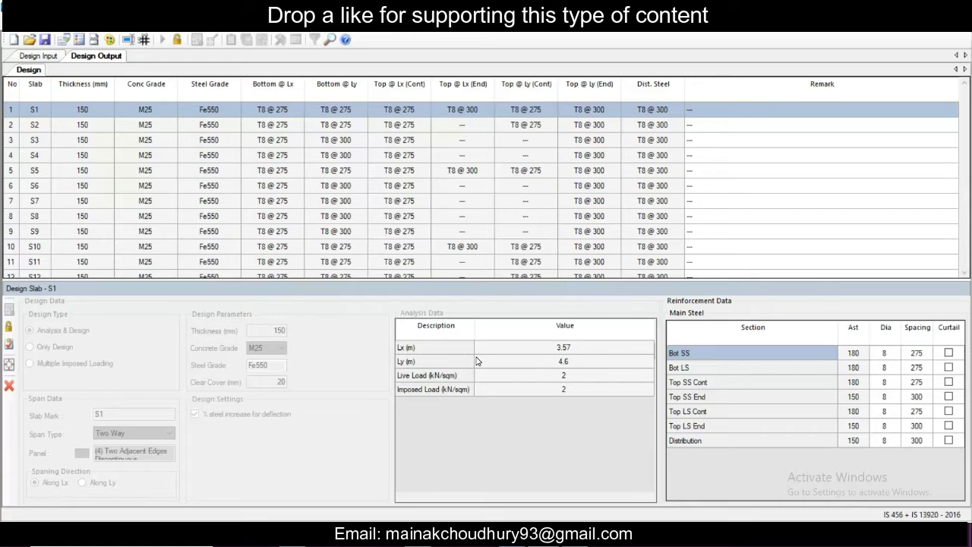
click(148, 23)
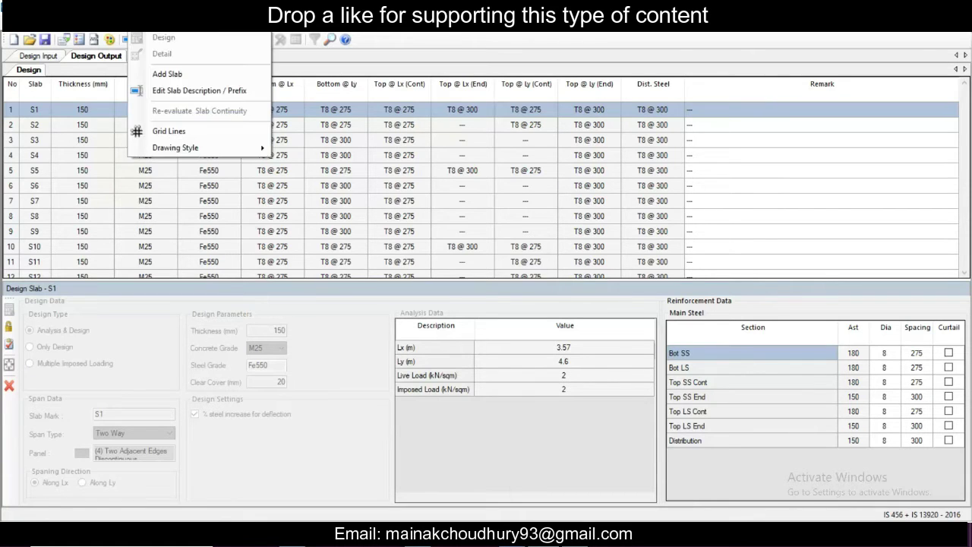
mouse_move(182, 23)
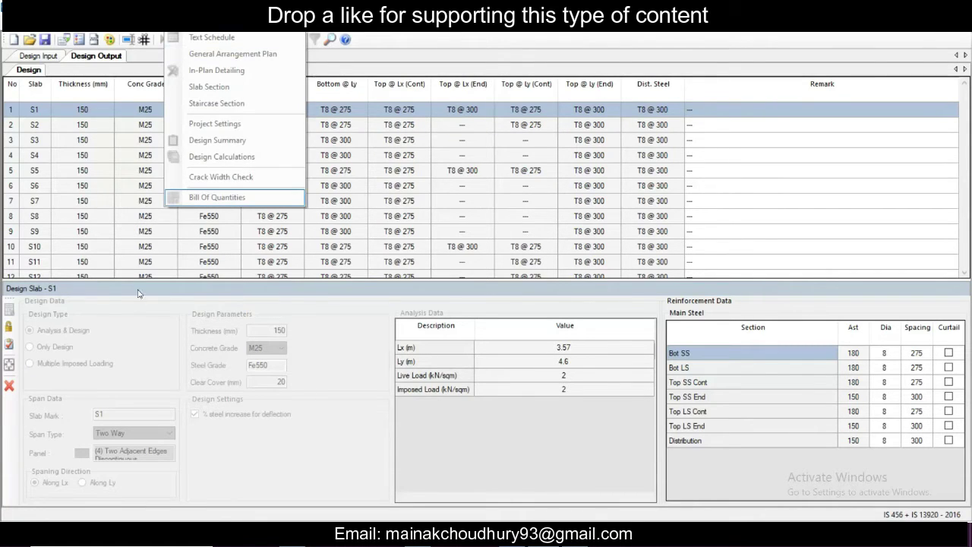
click(15, 366)
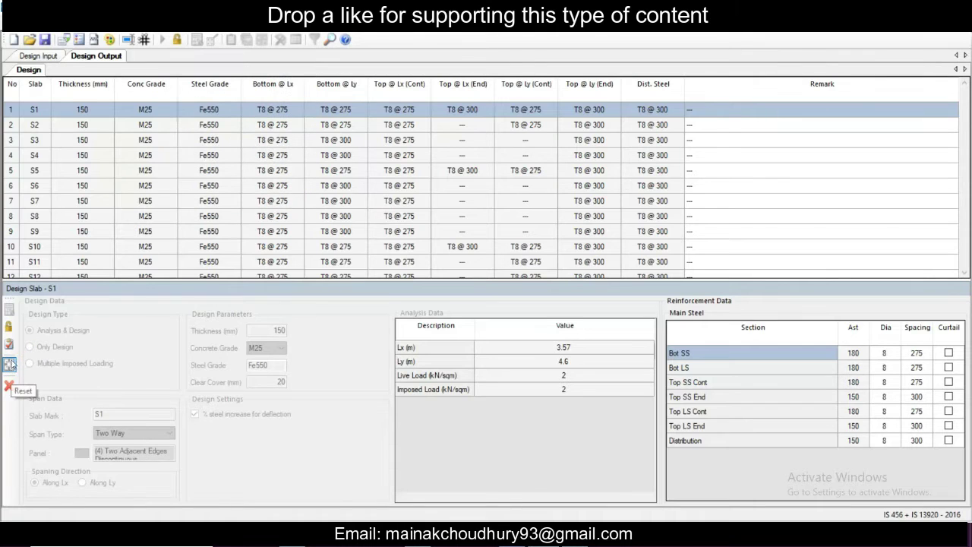
click(11, 348)
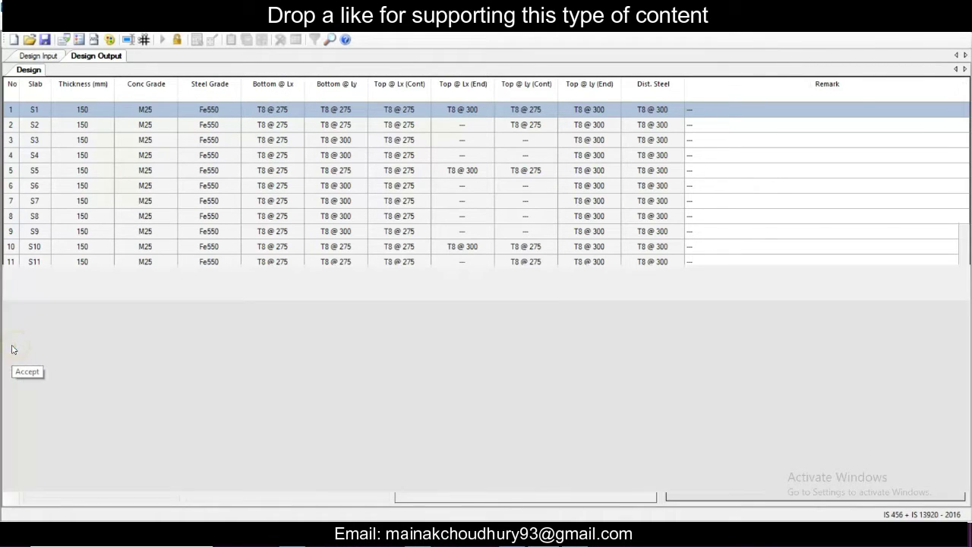
Step: Generate the Text Schedule with similar slabs grouped, then return to the slab layout
click(163, 39)
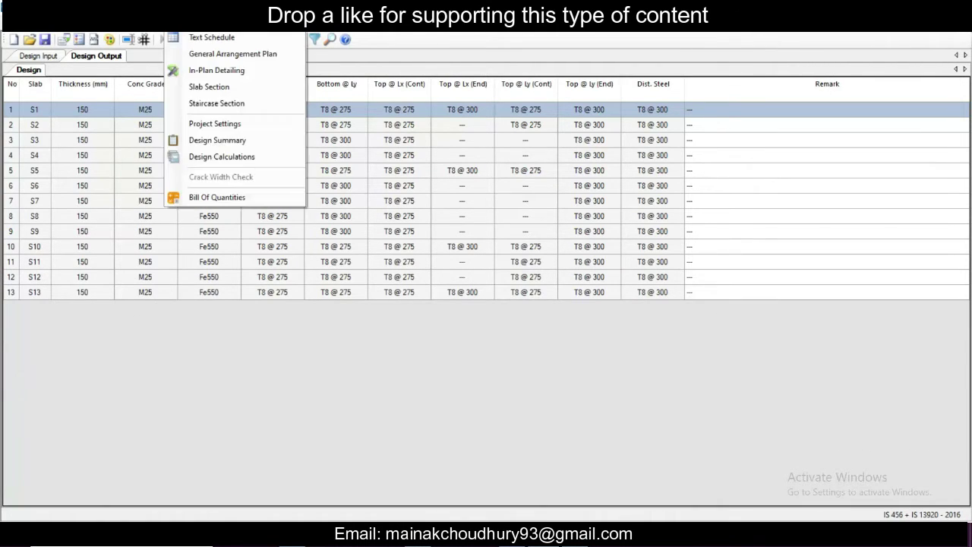
click(193, 42)
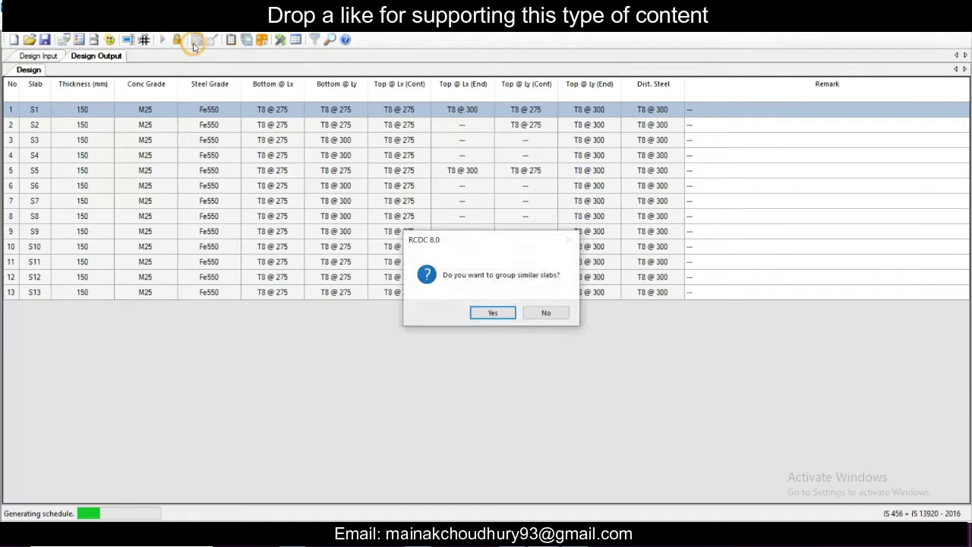
click(493, 313)
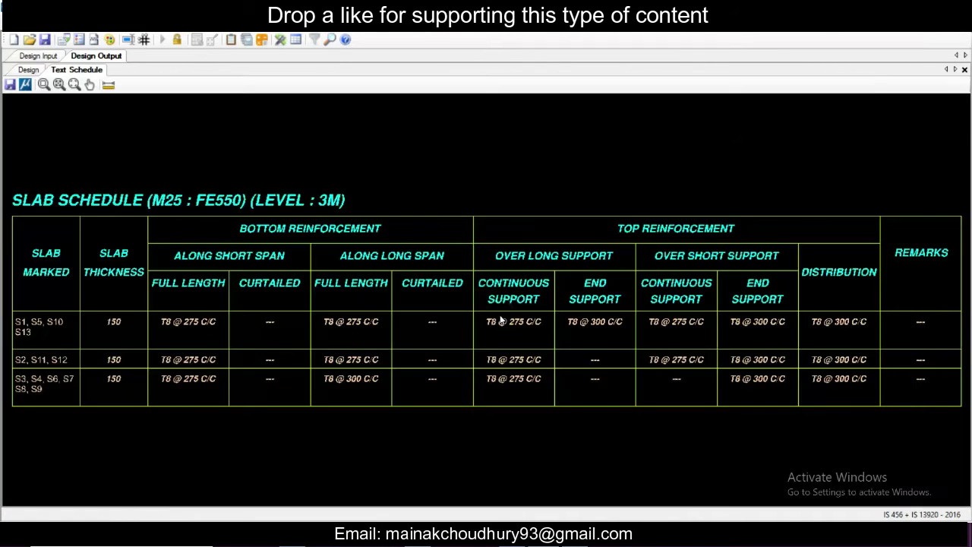
scroll(100, 362, down, 1)
scroll(31, 348, up, 2)
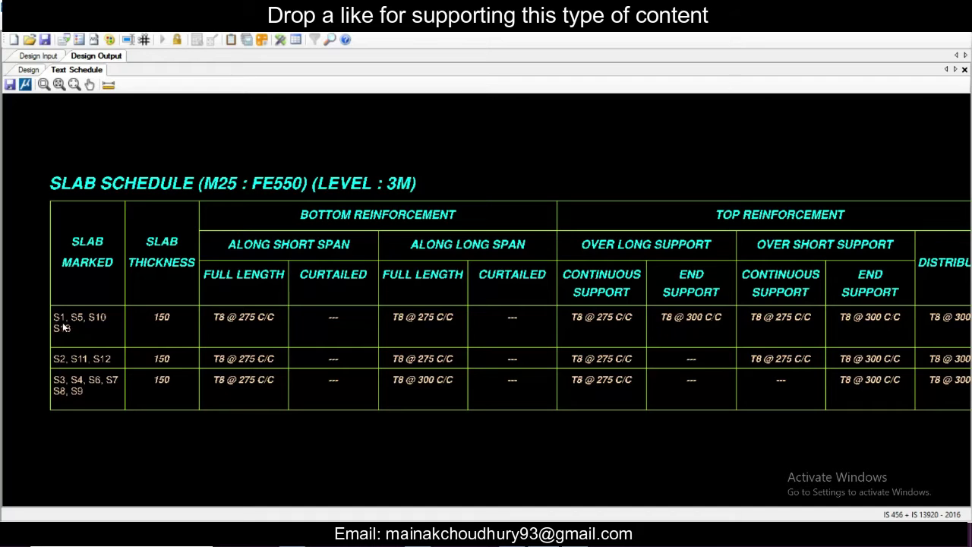
scroll(64, 324, down, 1)
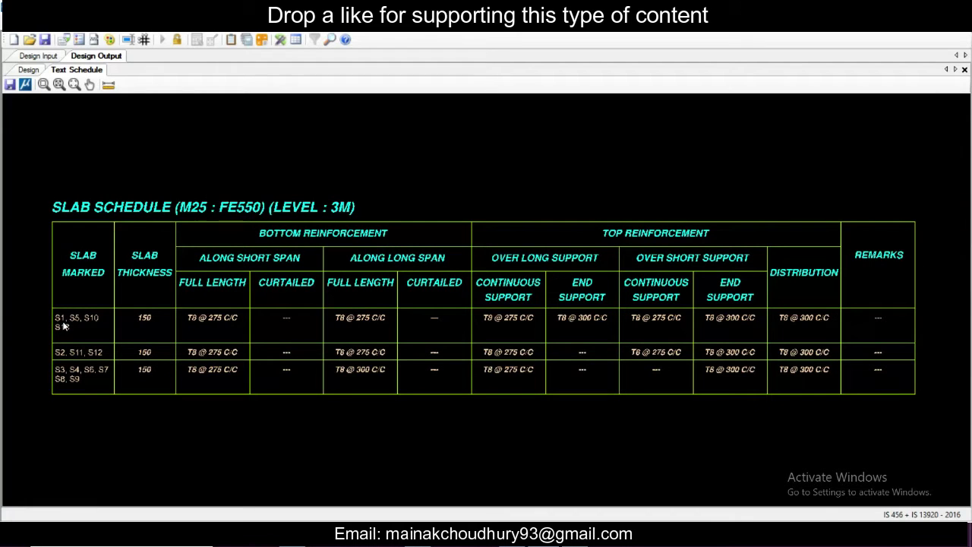
click(39, 58)
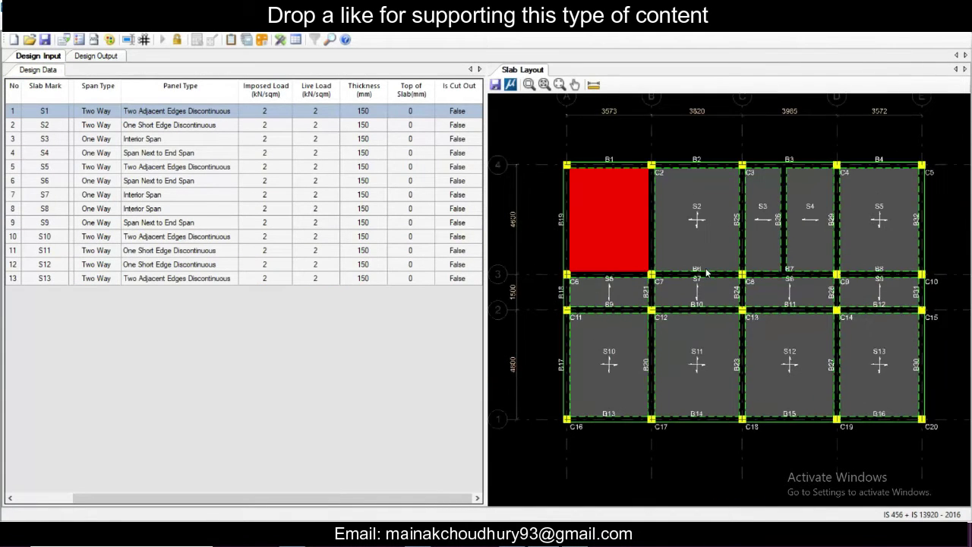
Step: Save the slab layout plan as the DXF file 'slab layout' and show Design Output
scroll(715, 224, up, 1)
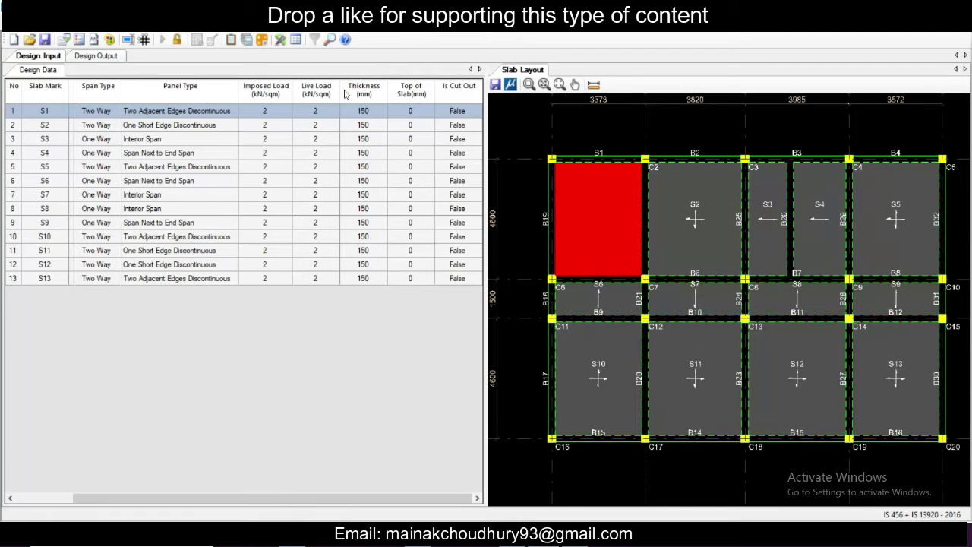
click(496, 85)
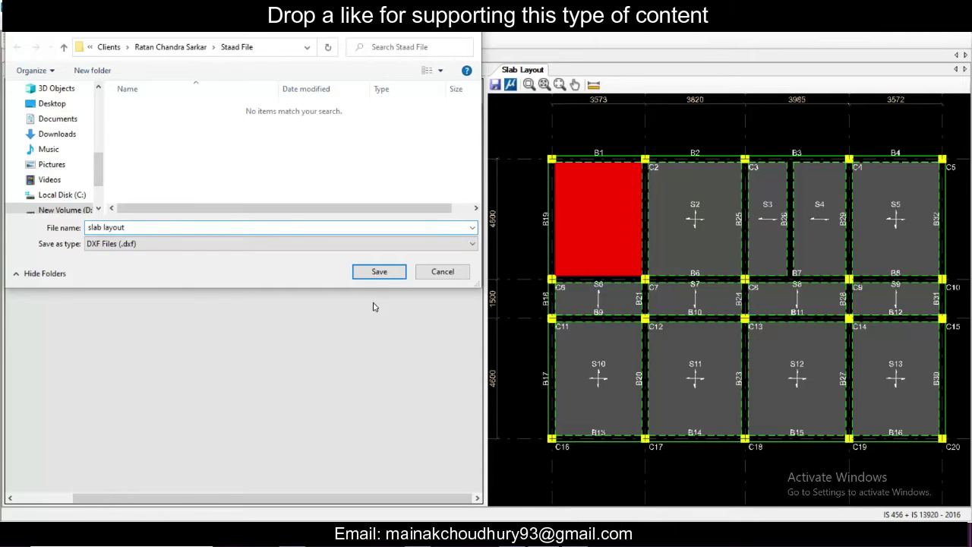
click(378, 272)
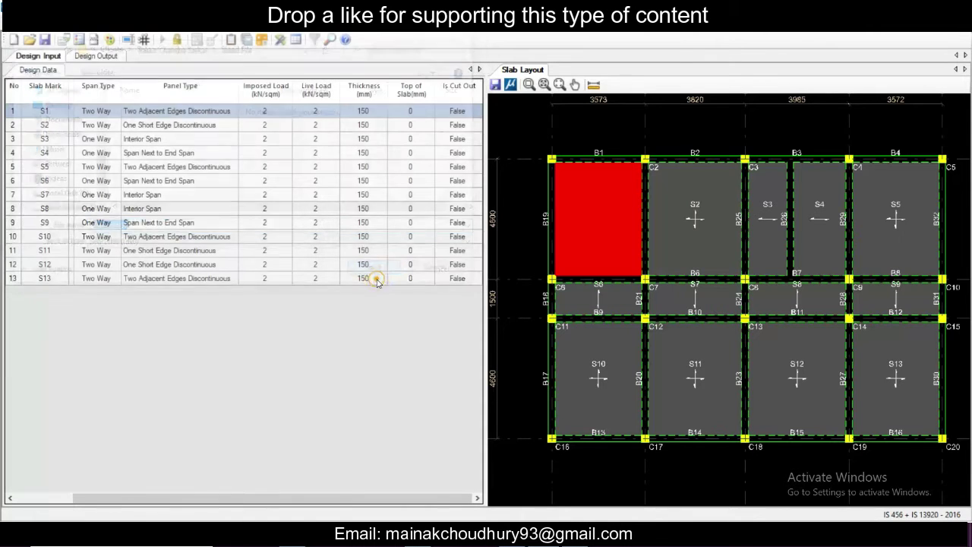
click(102, 57)
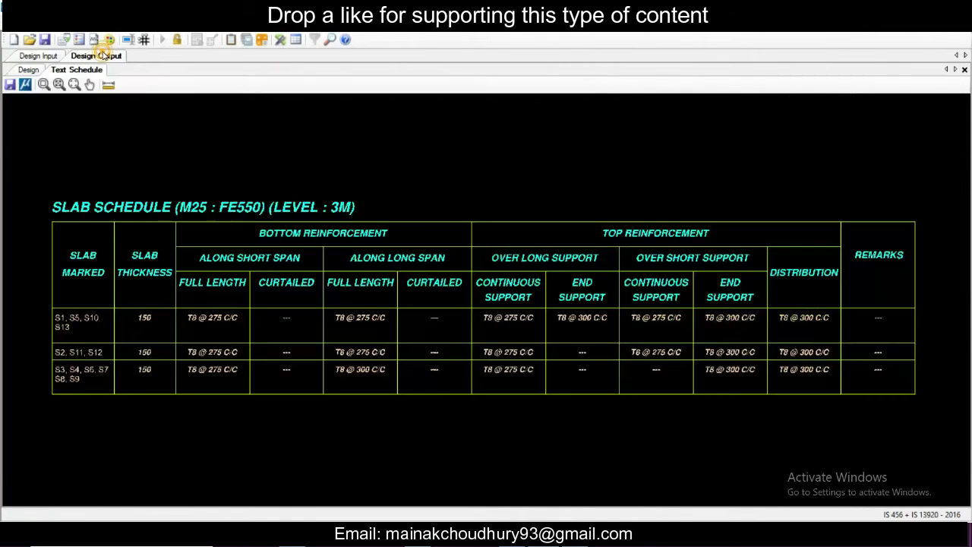
Step: Save the grouped text schedule as the DXF file 'slab schedule'
click(10, 85)
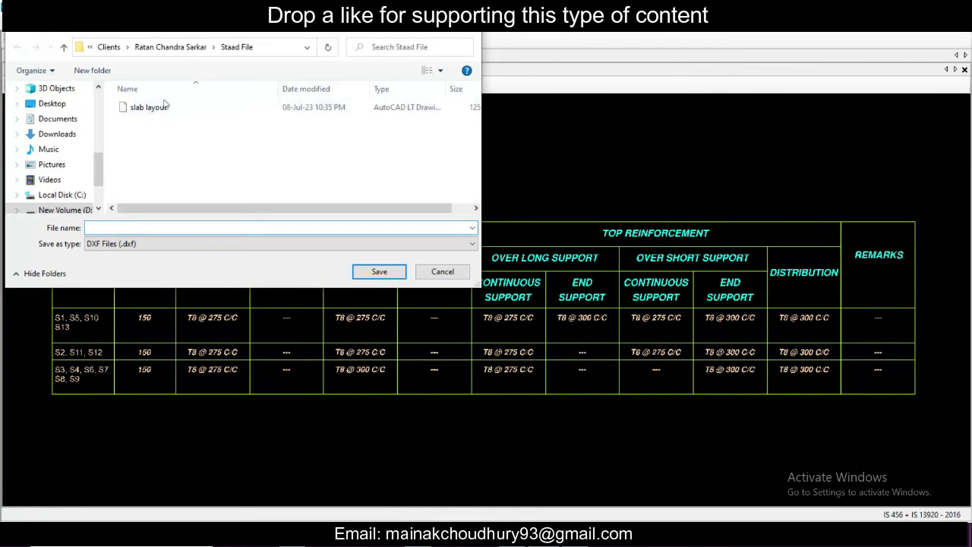
click(165, 106)
click(133, 227)
double_click(130, 228)
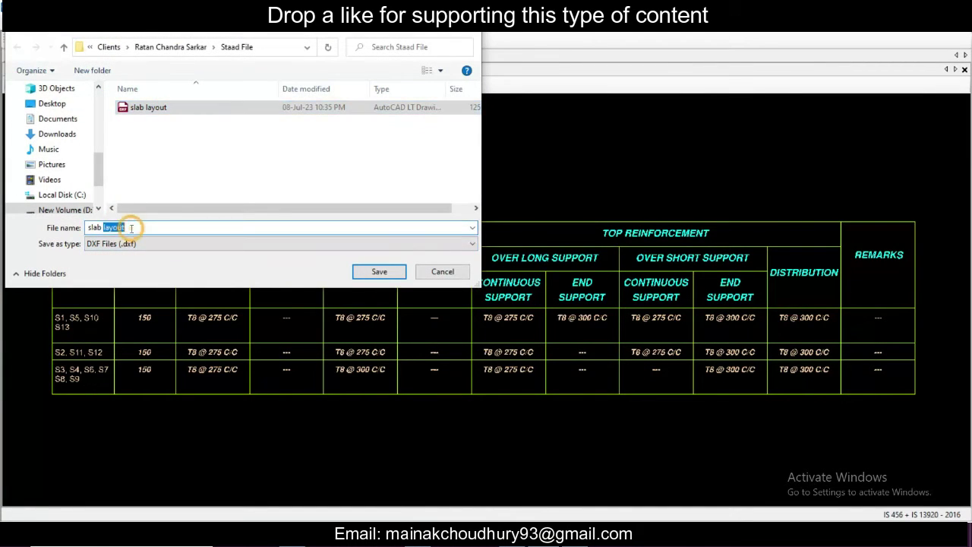
text(sched)
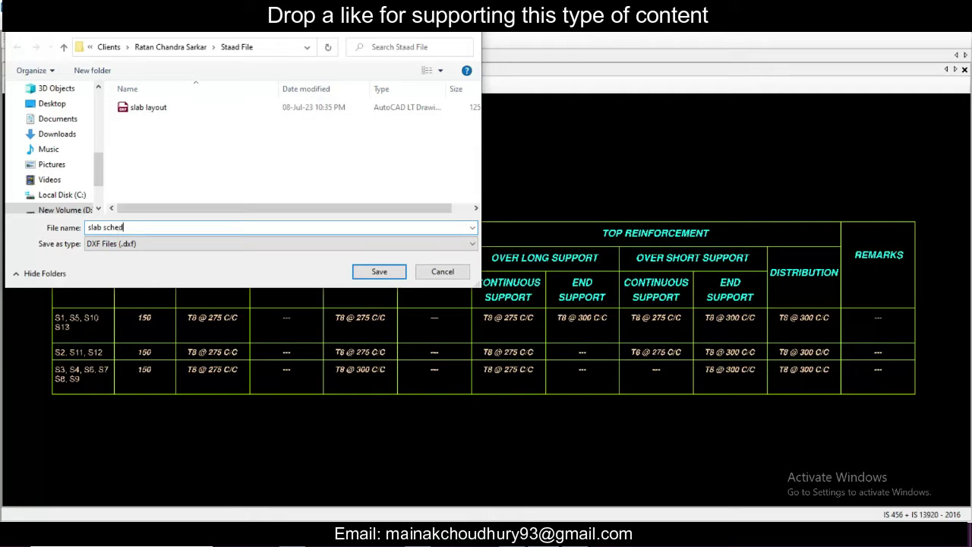
text(ule)
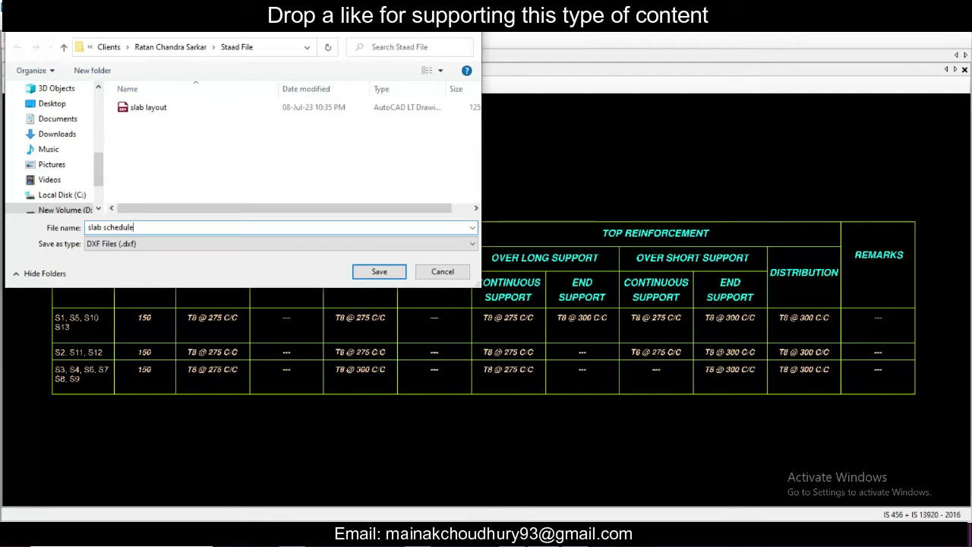
click(379, 271)
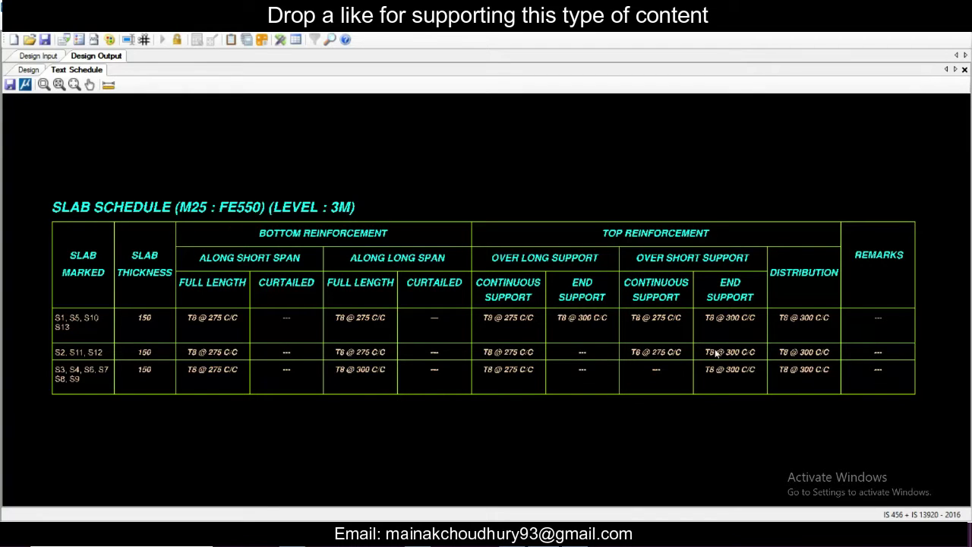
Step: Generate the In-Plan Detailing drawings and inspect the bottom reinforcement plan
click(162, 39)
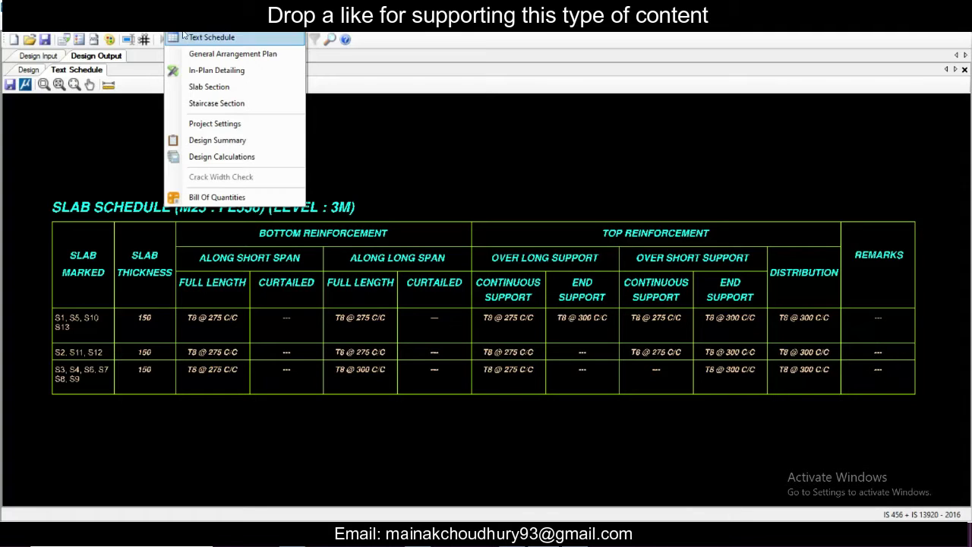
click(202, 74)
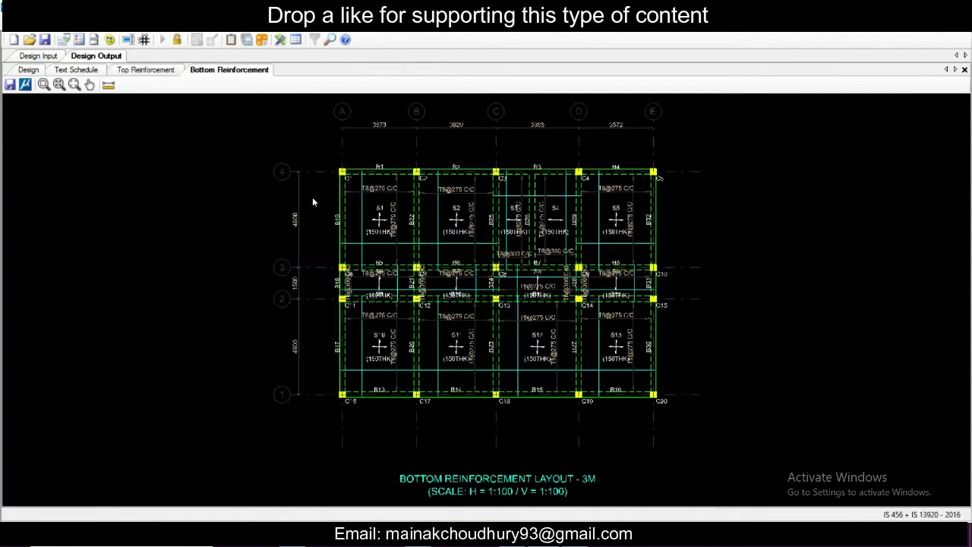
scroll(365, 236, up, 2)
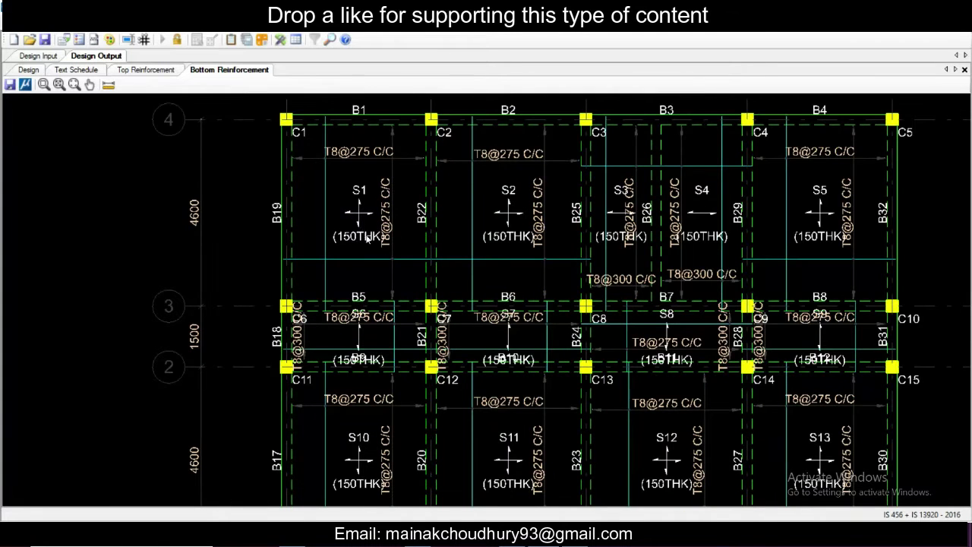
scroll(370, 221, up, 1)
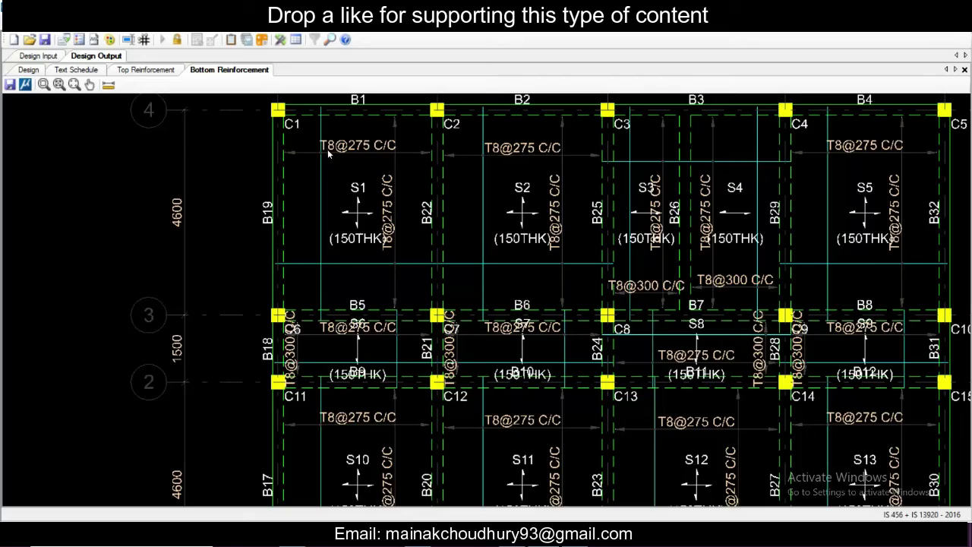
scroll(329, 153, down, 4)
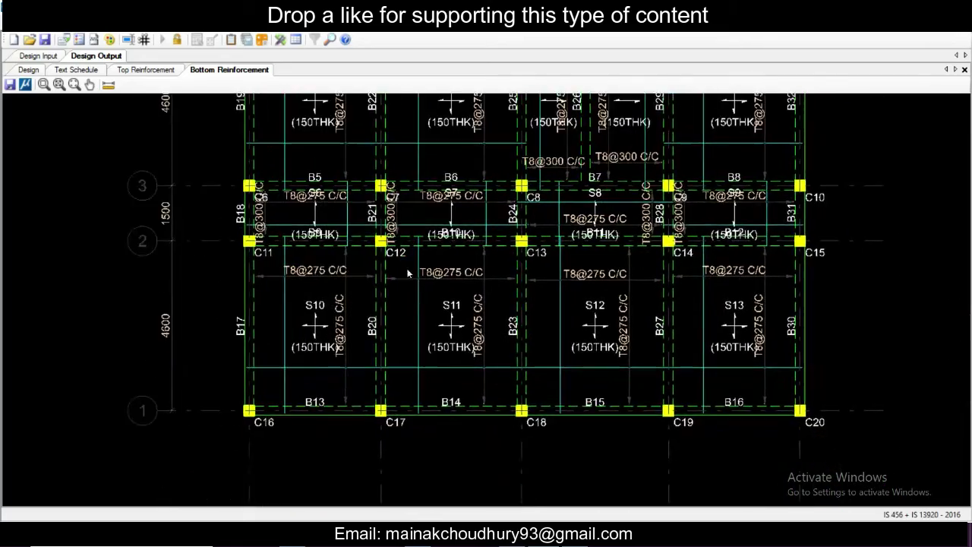
scroll(313, 365, up, 2)
scroll(579, 380, down, 1)
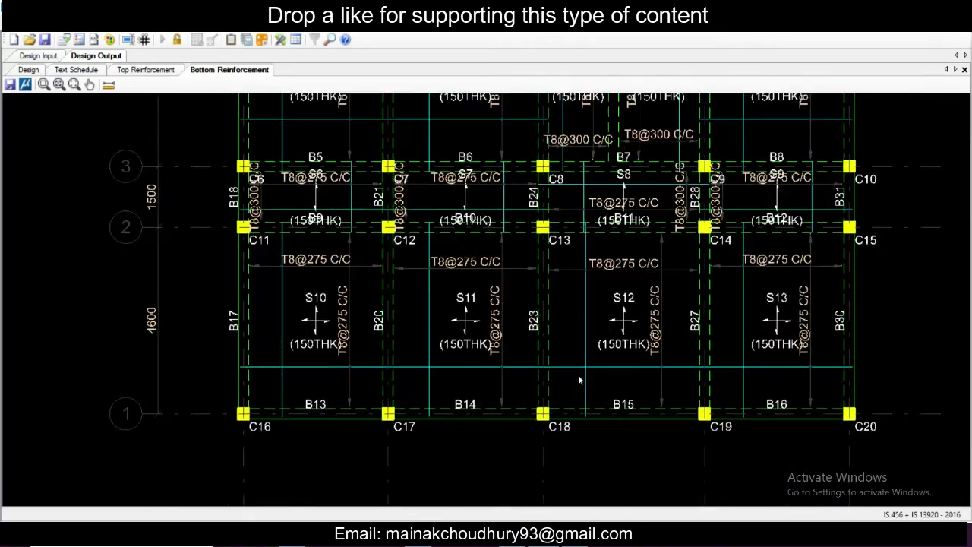
mouse_move(579, 379)
middle_down()
mouse_move(648, 347)
mouse_move(634, 328)
middle_up()
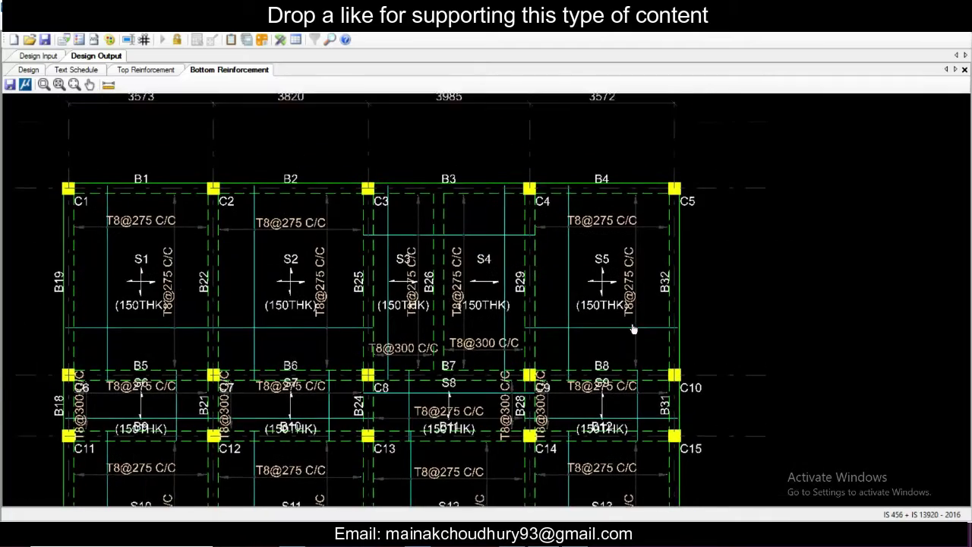
scroll(486, 271, up, 1)
scroll(490, 271, down, 1)
scroll(399, 275, down, 1)
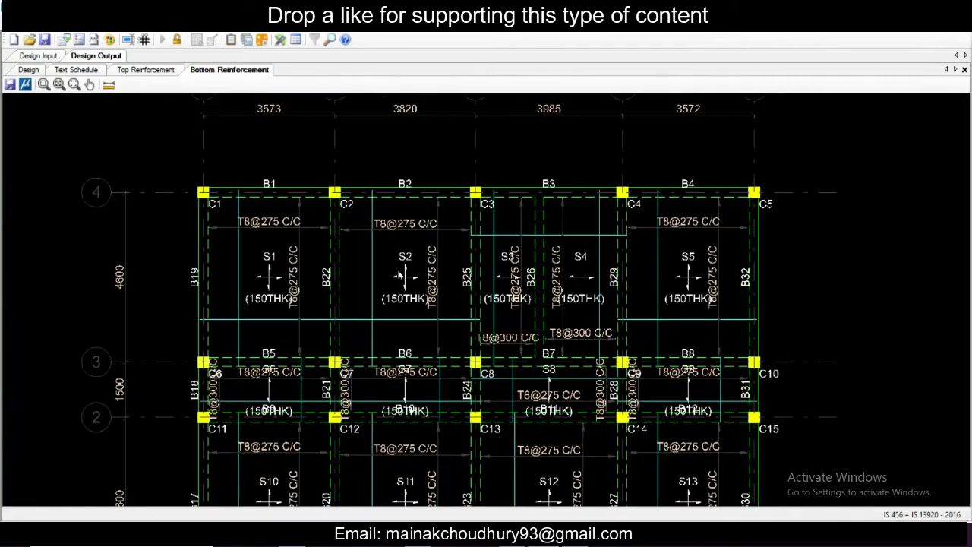
middle_drag(400, 275, 372, 243)
scroll(373, 243, down, 1)
scroll(260, 115, up, 1)
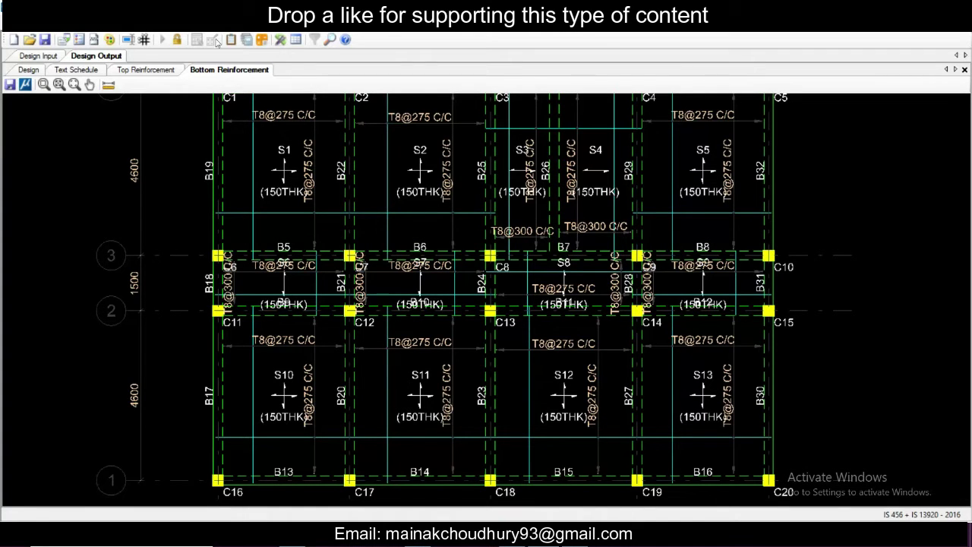
Step: Save the bottom reinforcement plan as the DXF file 'slab layout 2'
click(9, 85)
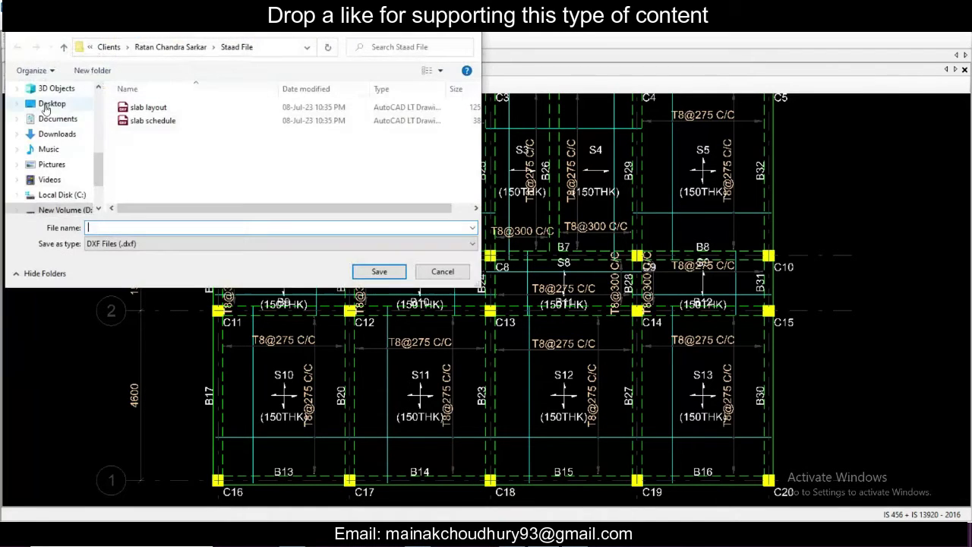
click(148, 107)
click(152, 225)
click(152, 226)
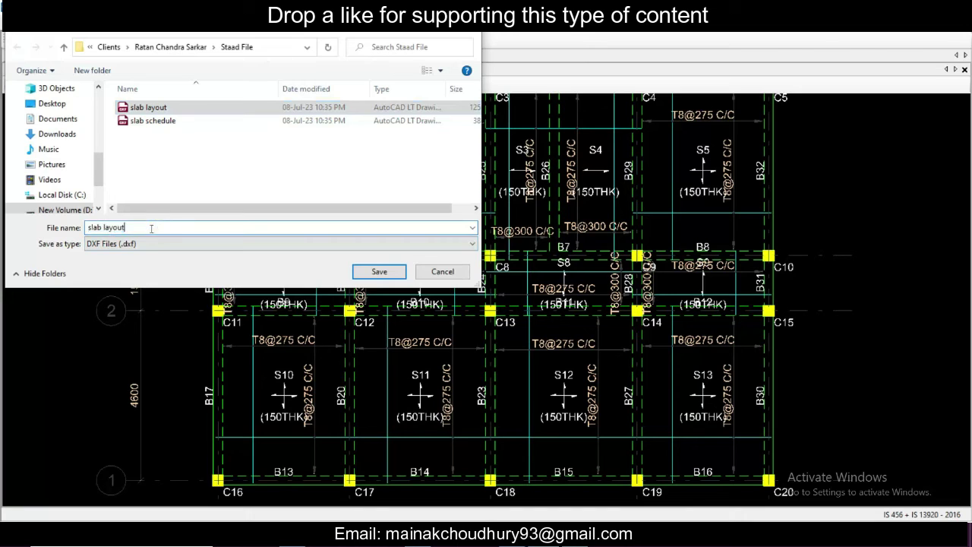
text(2)
click(379, 272)
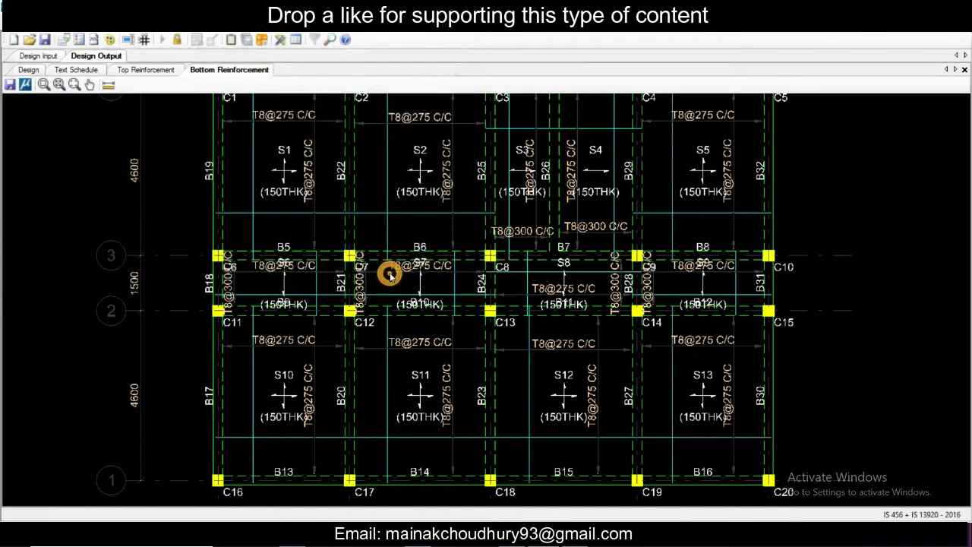
click(167, 38)
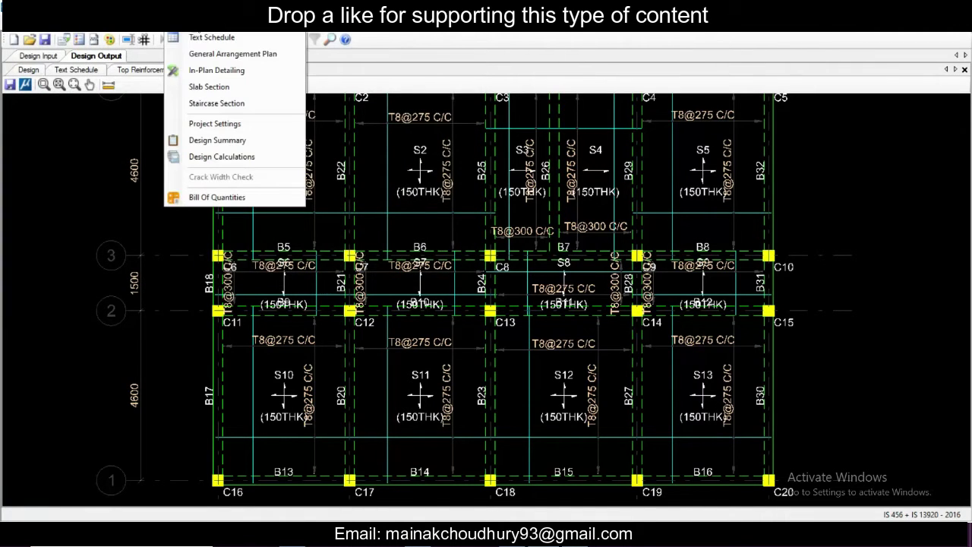
Step: Begin a one-slab section for slab S1 and attempt to draw it
click(209, 87)
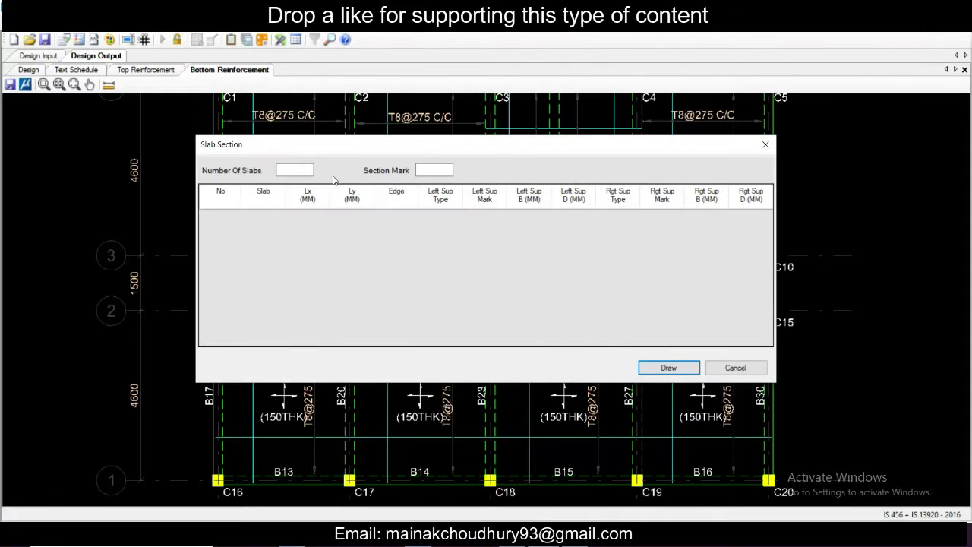
click(300, 170)
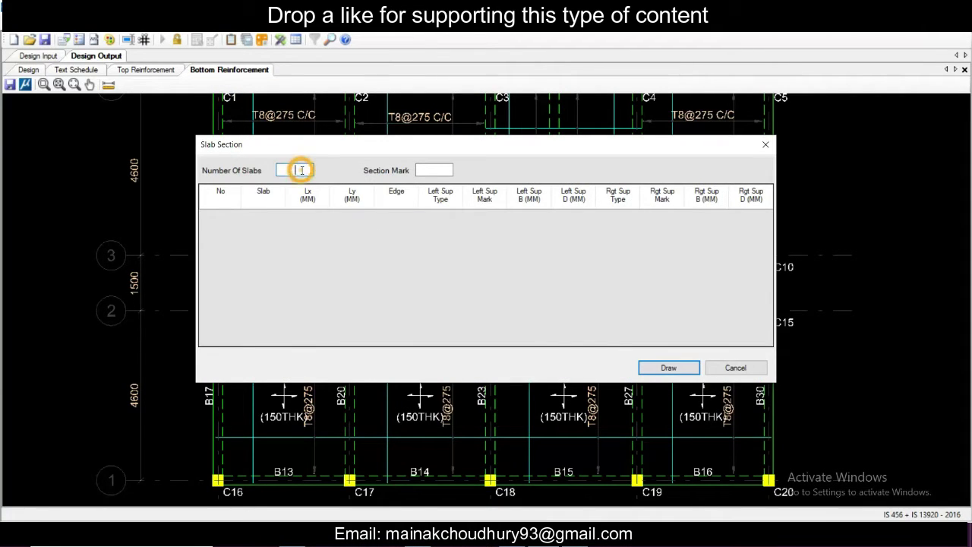
text(1)
click(274, 215)
click(275, 216)
click(275, 216)
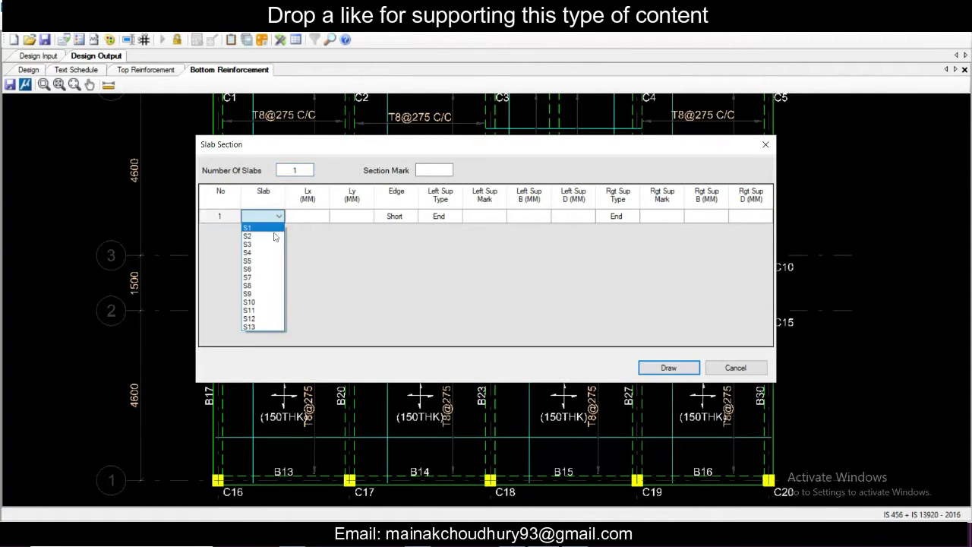
click(272, 228)
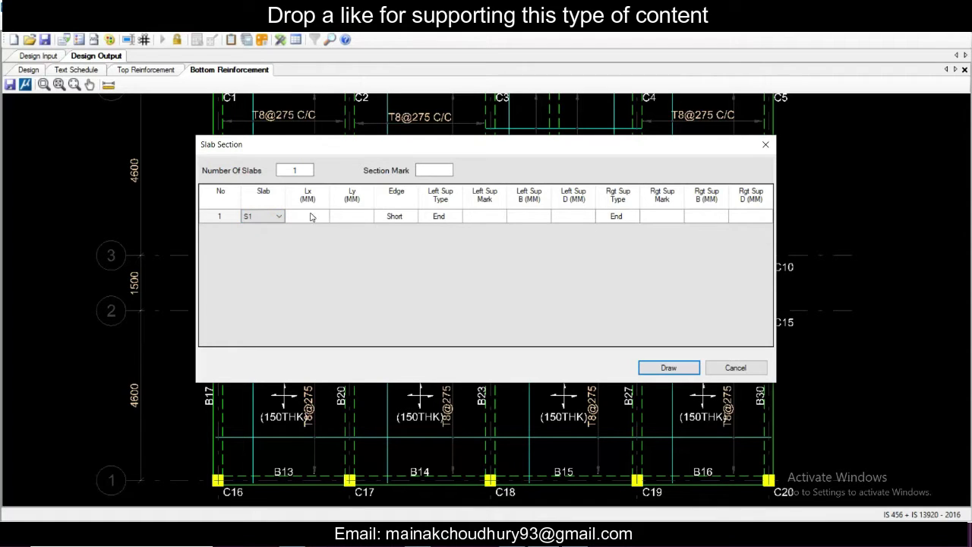
click(321, 218)
click(410, 220)
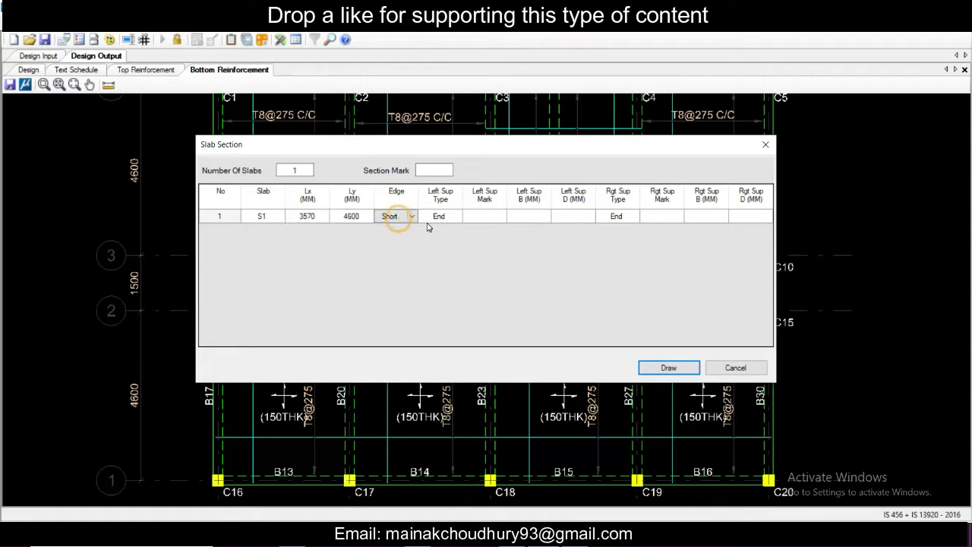
click(647, 366)
Step: Enter 300 as the left support mark, then discard the slab section form and open Design Output
click(483, 223)
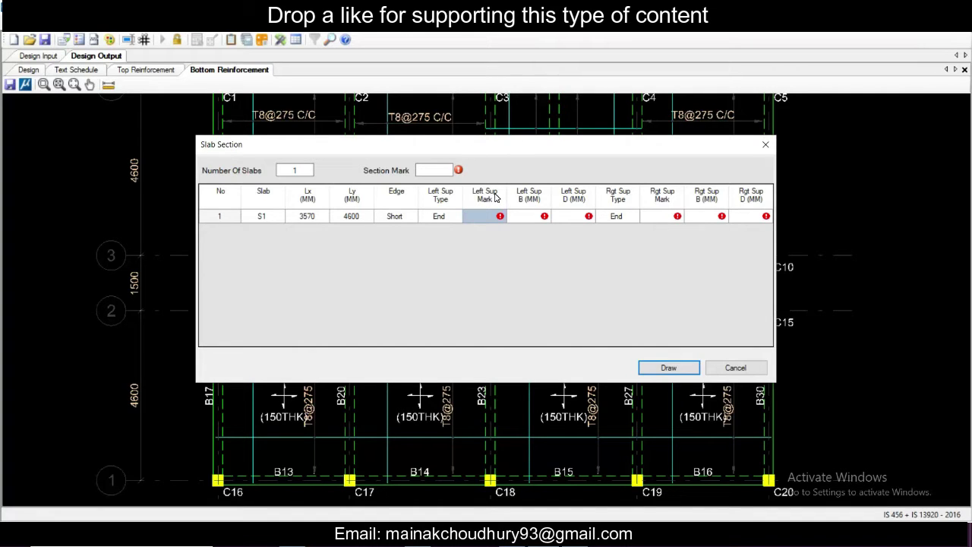
text(300)
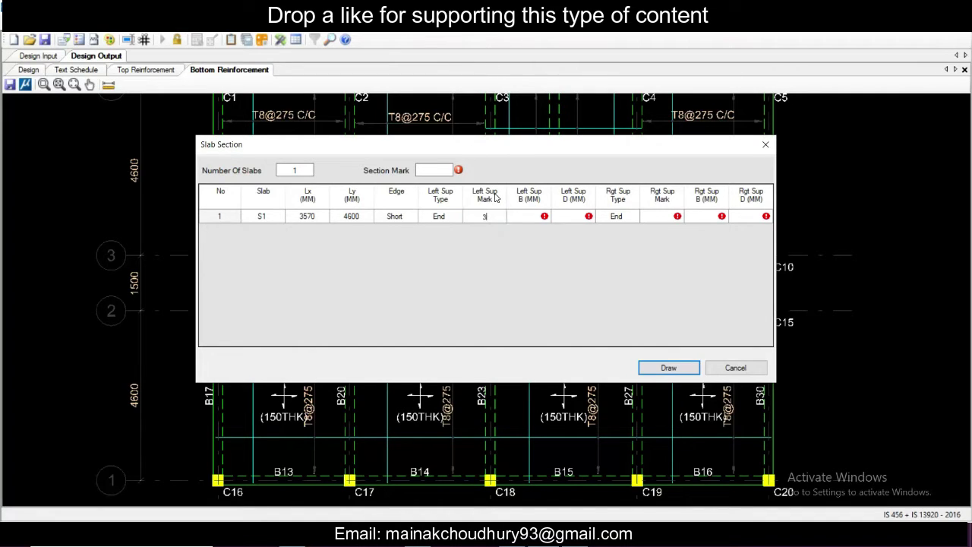
click(519, 222)
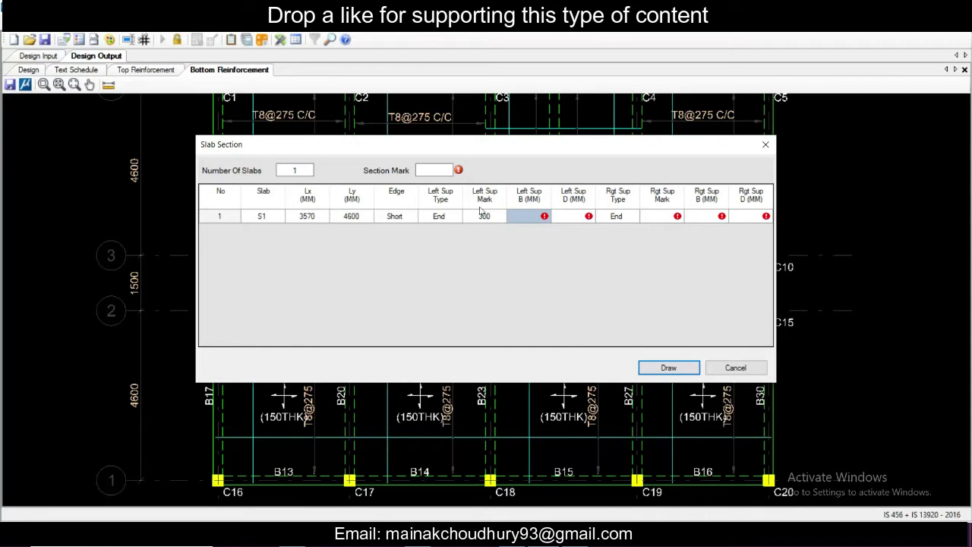
click(492, 218)
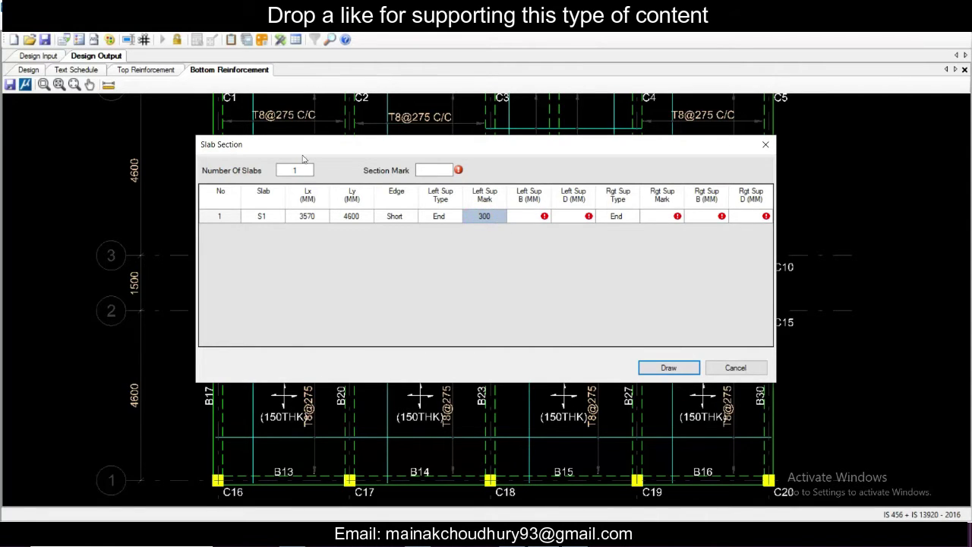
drag(318, 149, 312, 225)
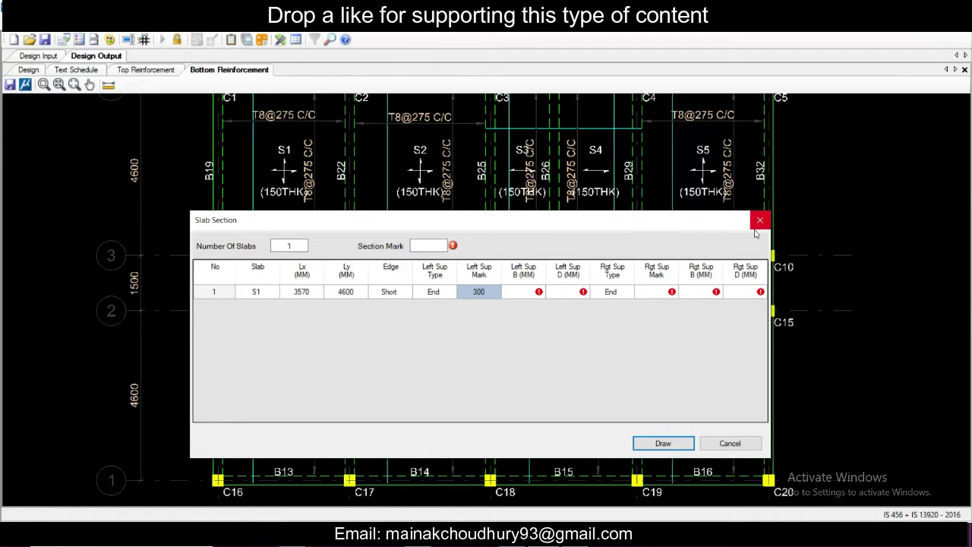
click(744, 447)
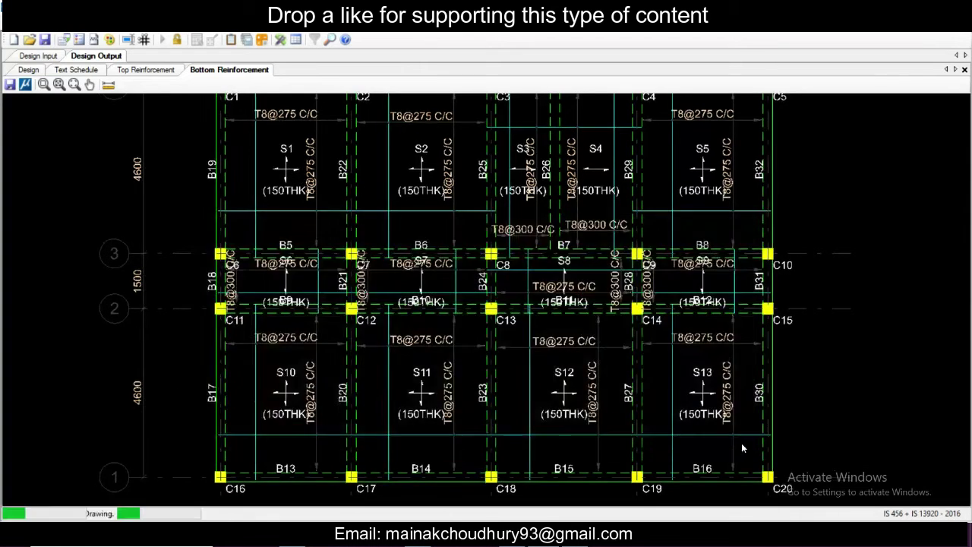
scroll(288, 251, up, 3)
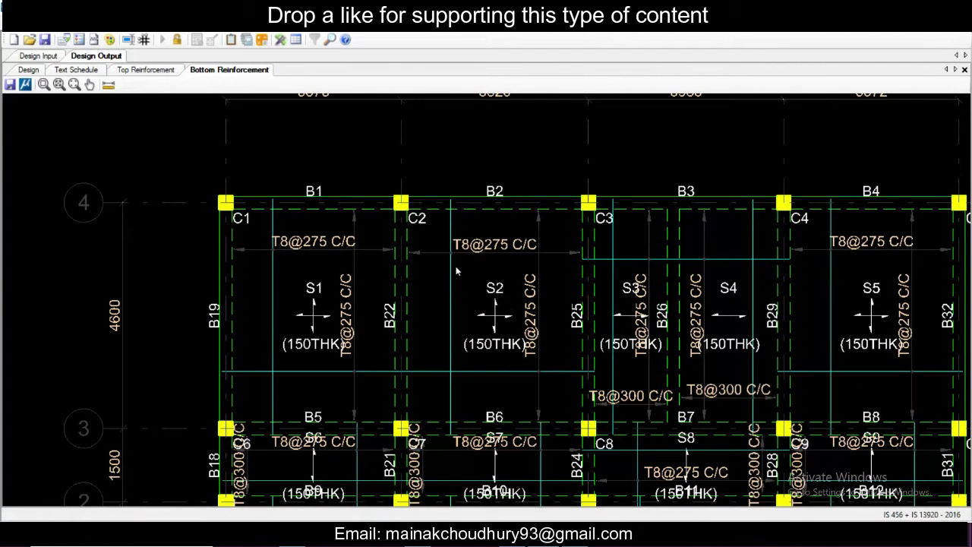
click(173, 23)
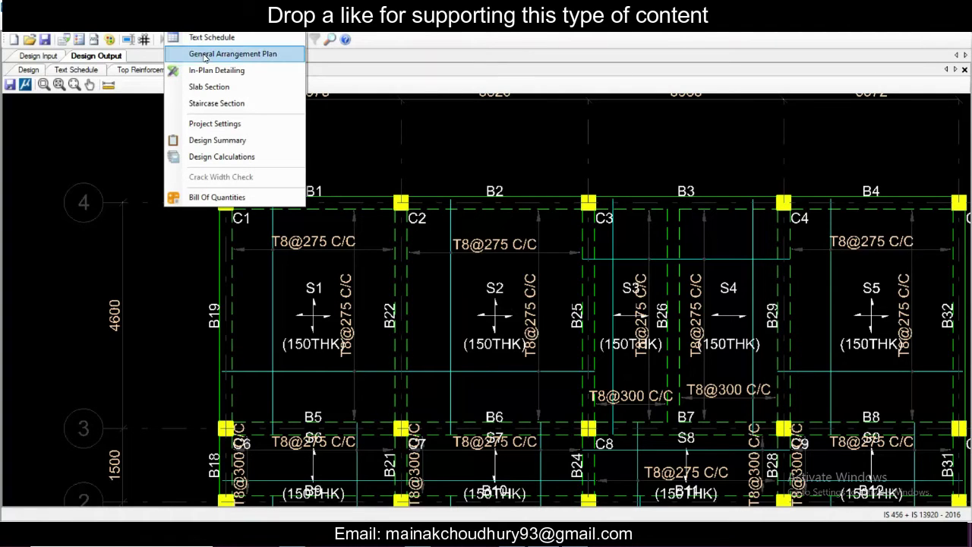
Step: Set up a new slab section for one slab, S1
click(209, 87)
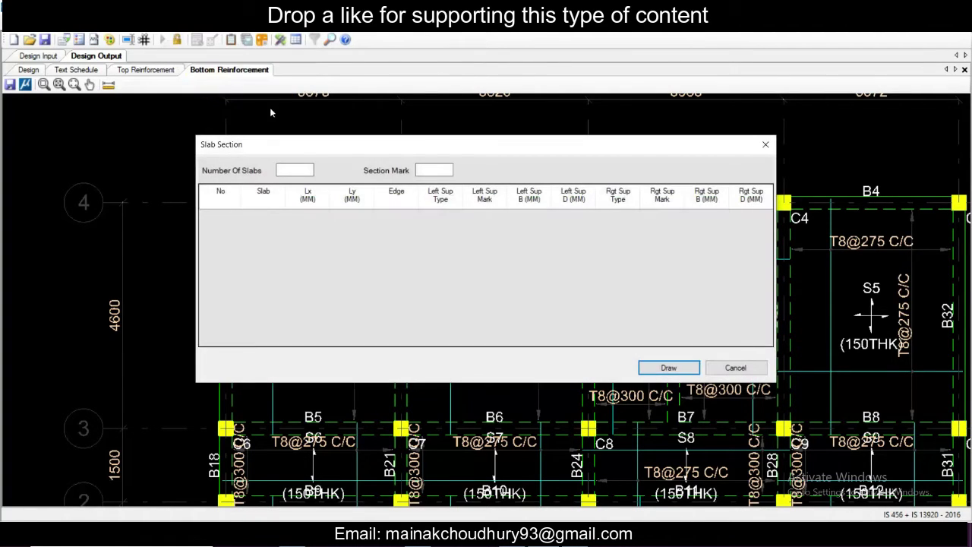
click(303, 169)
text(1)
click(275, 217)
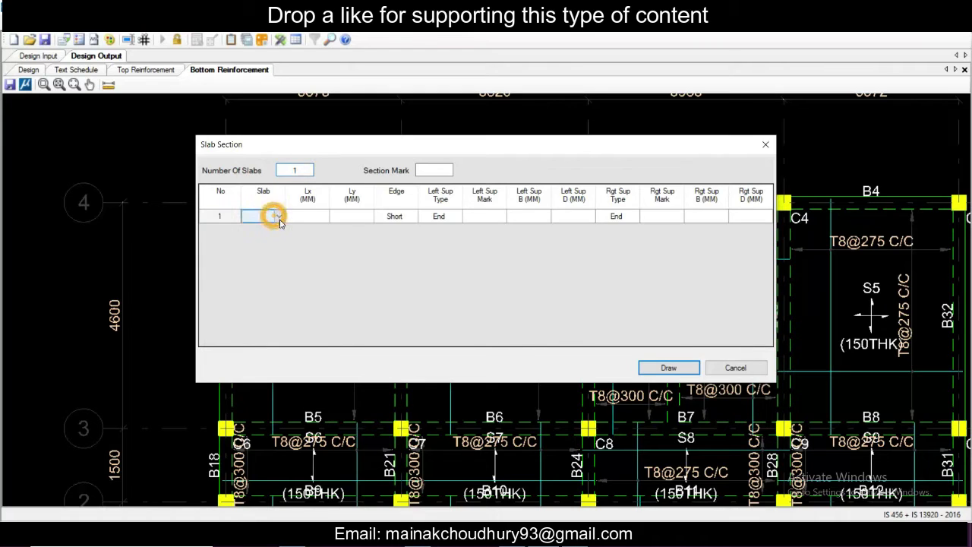
click(278, 217)
click(273, 228)
click(307, 216)
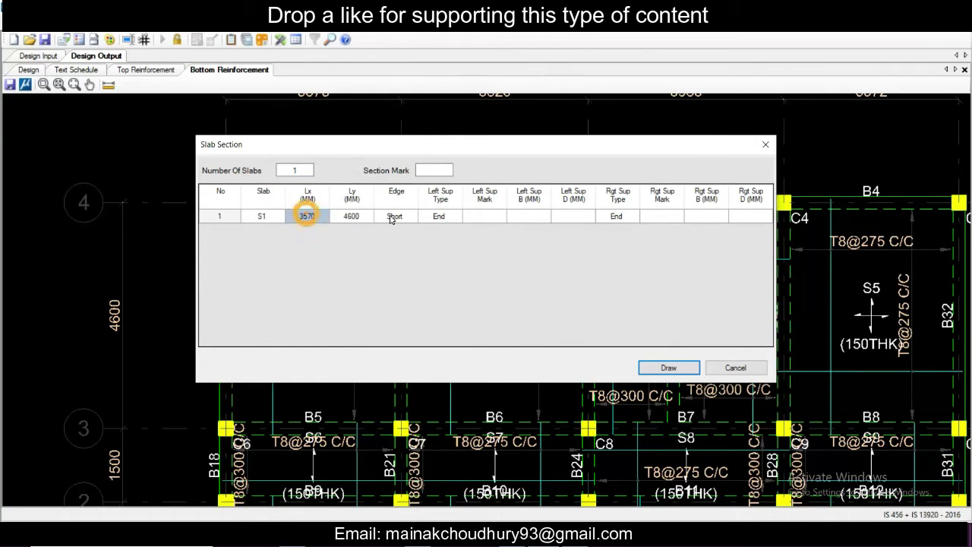
click(389, 216)
click(454, 220)
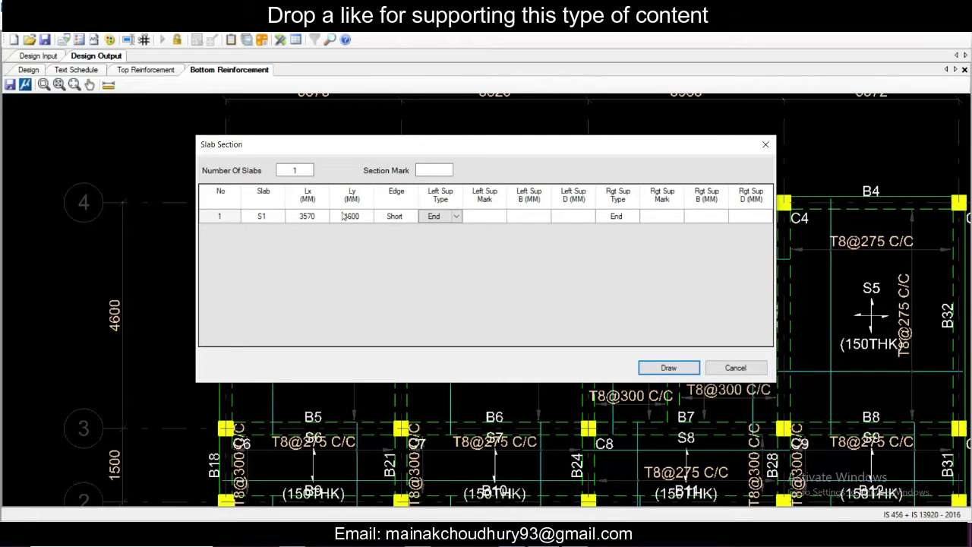
Step: Give the left support mark a, width 300 and depth 300
click(484, 223)
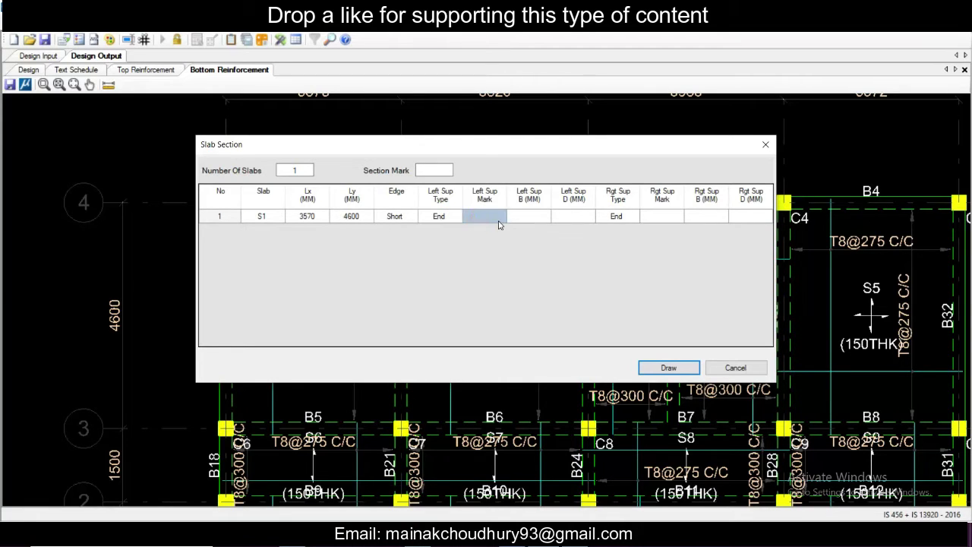
click(498, 223)
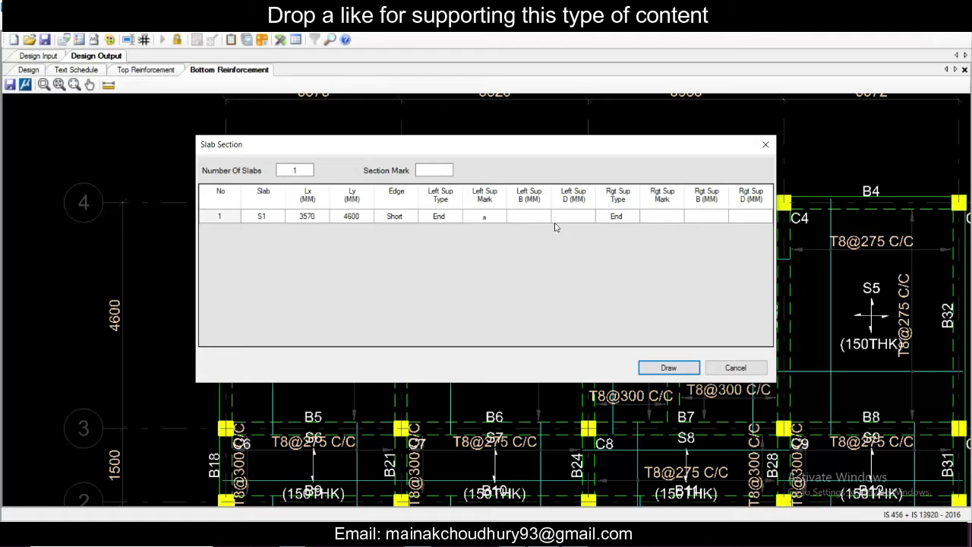
click(533, 216)
text(300)
click(571, 217)
text(3)
Step: Give right support b 300 × 300, set section mark A, and draw section a-a
click(656, 219)
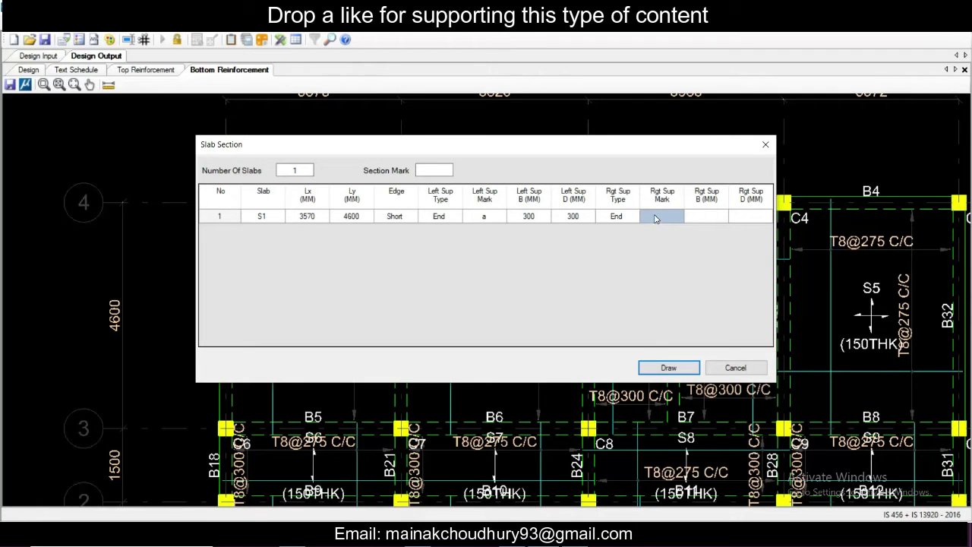
text(b)
click(693, 217)
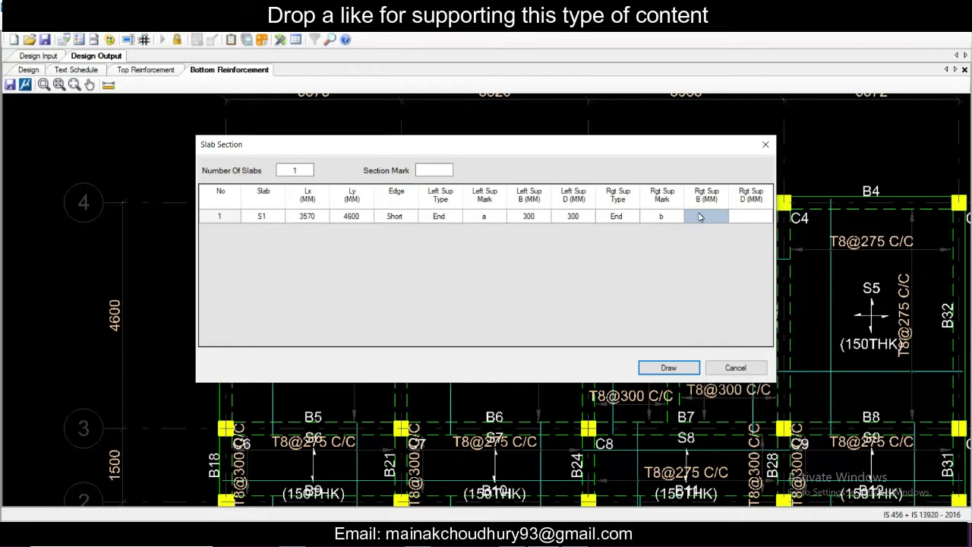
text(3)
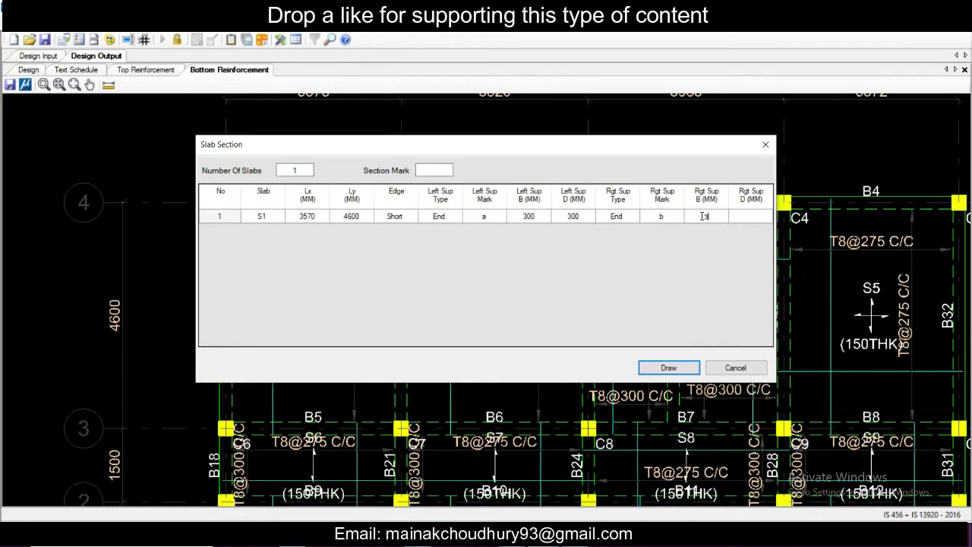
text(00)
click(751, 217)
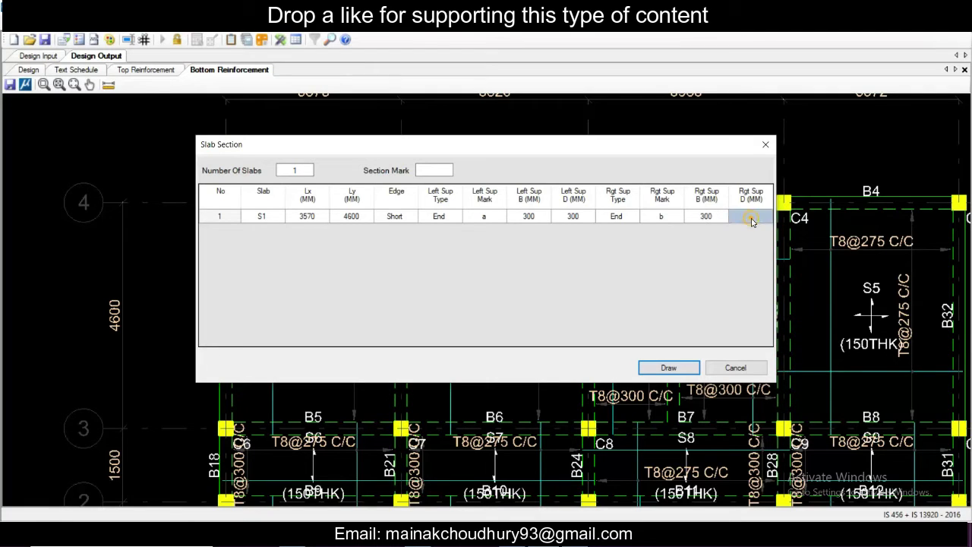
text(300)
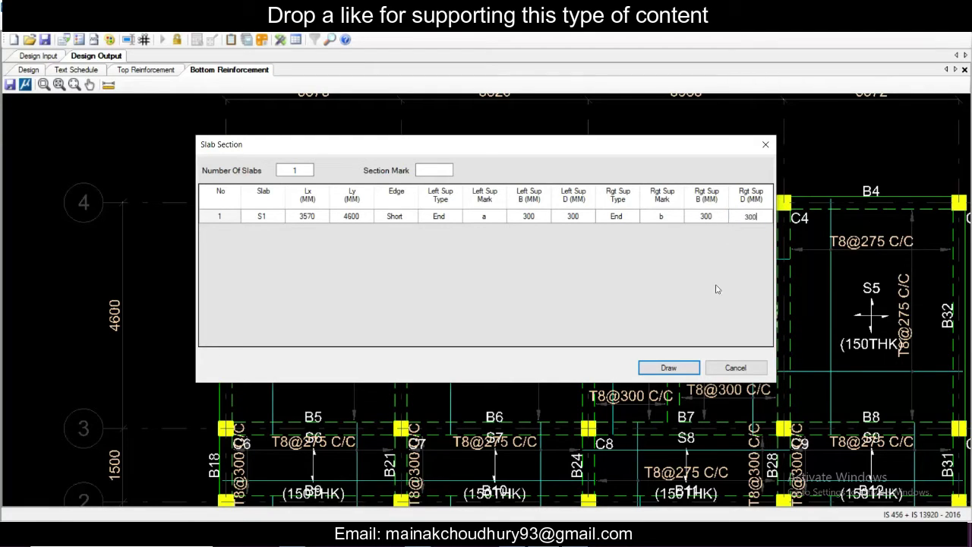
click(435, 171)
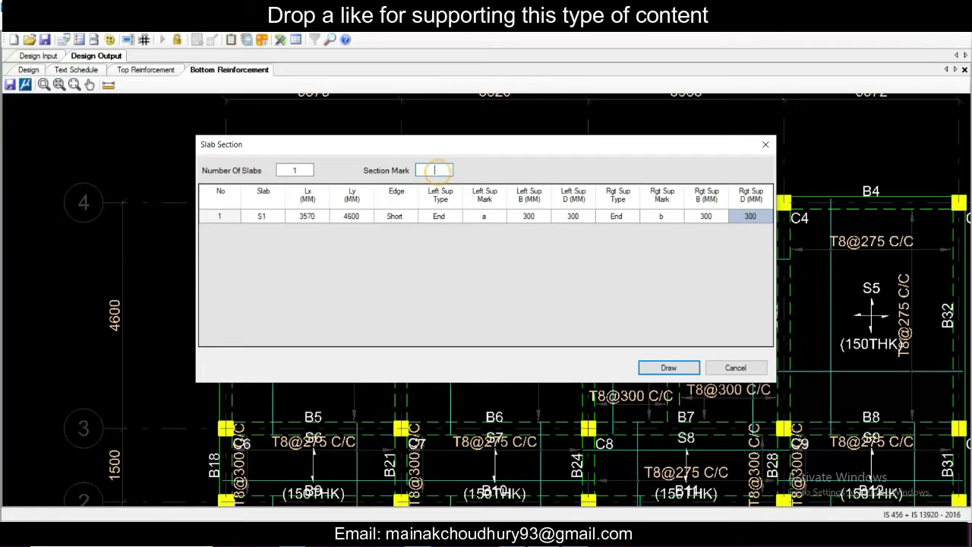
text(A)
click(669, 367)
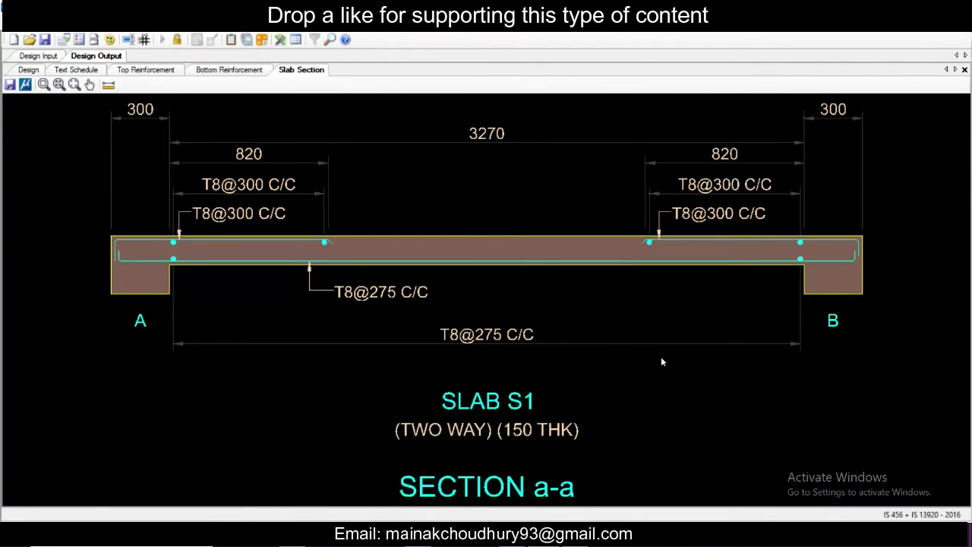
scroll(424, 295, down, 1)
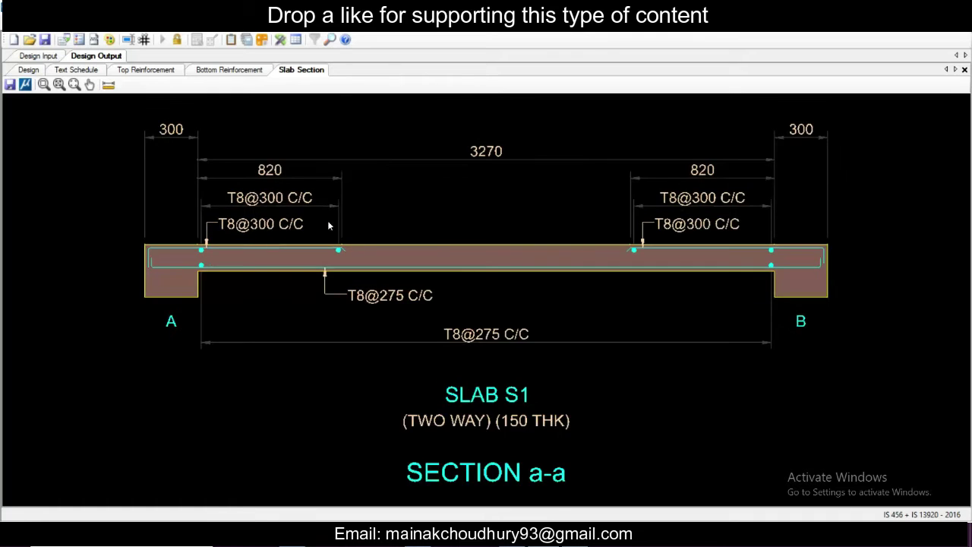
middle_drag(327, 220, 262, 275)
scroll(262, 278, up, 2)
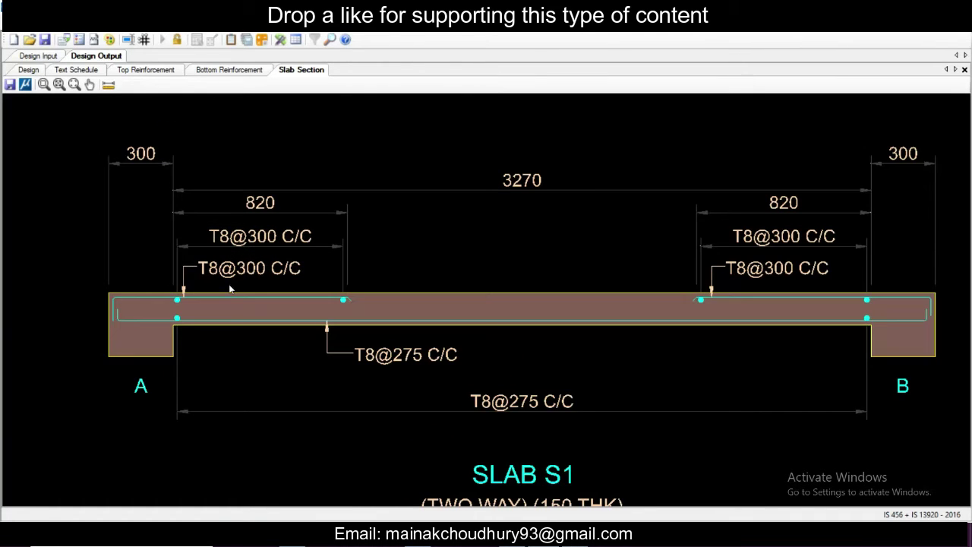
scroll(228, 286, up, 1)
scroll(226, 284, down, 1)
scroll(463, 302, down, 4)
scroll(455, 307, up, 2)
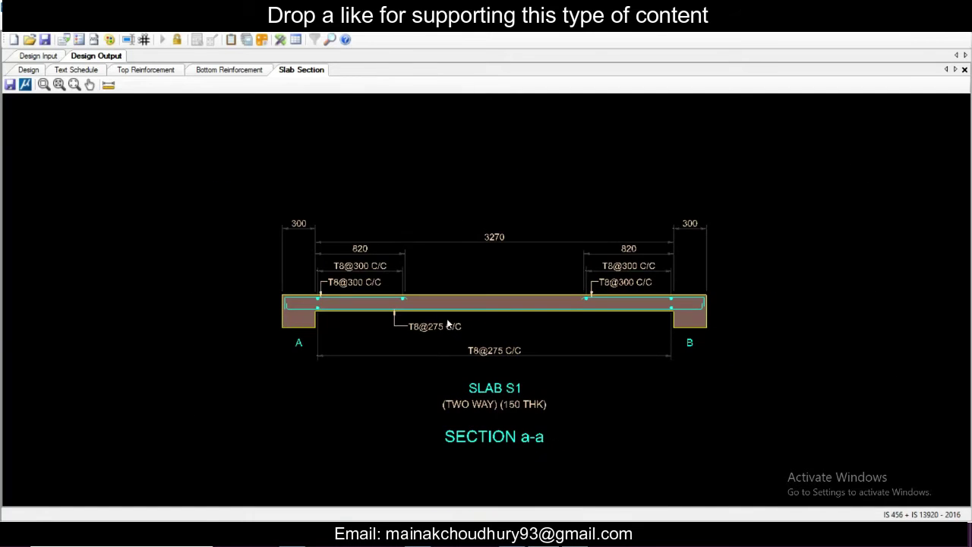
scroll(446, 317, up, 1)
scroll(302, 314, up, 2)
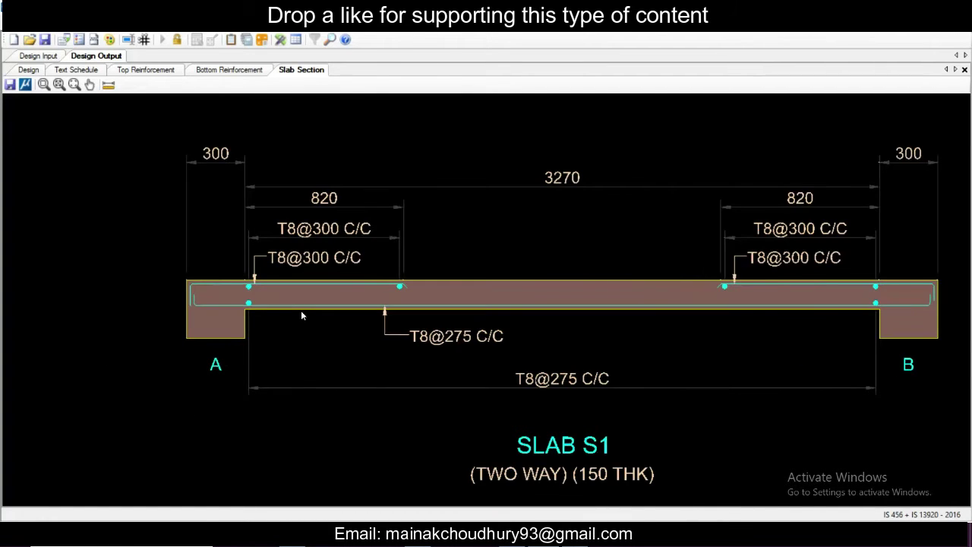
scroll(302, 313, down, 3)
scroll(302, 314, up, 1)
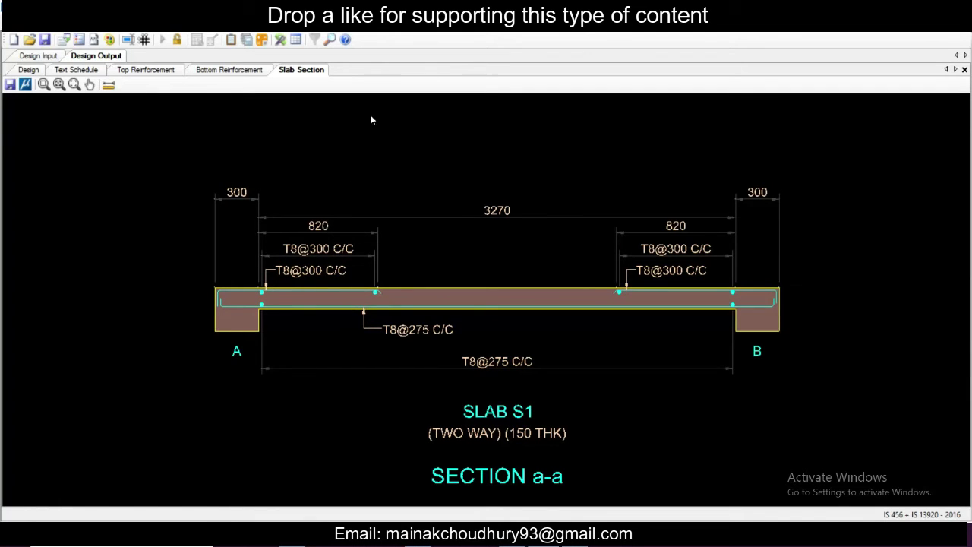
scroll(347, 319, up, 1)
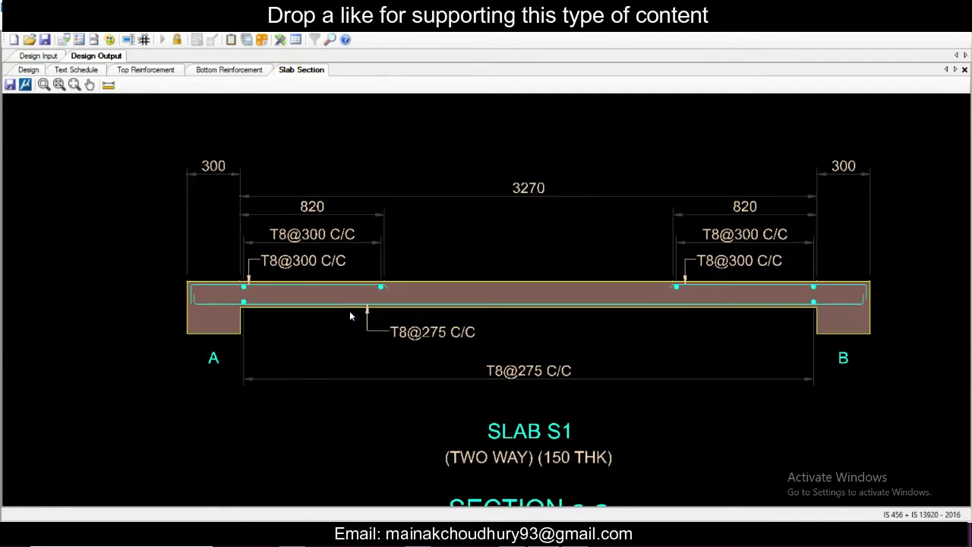
Step: Generate the General Arrangement Plan and inspect the plan and its B1–B32 beam legend
click(229, 69)
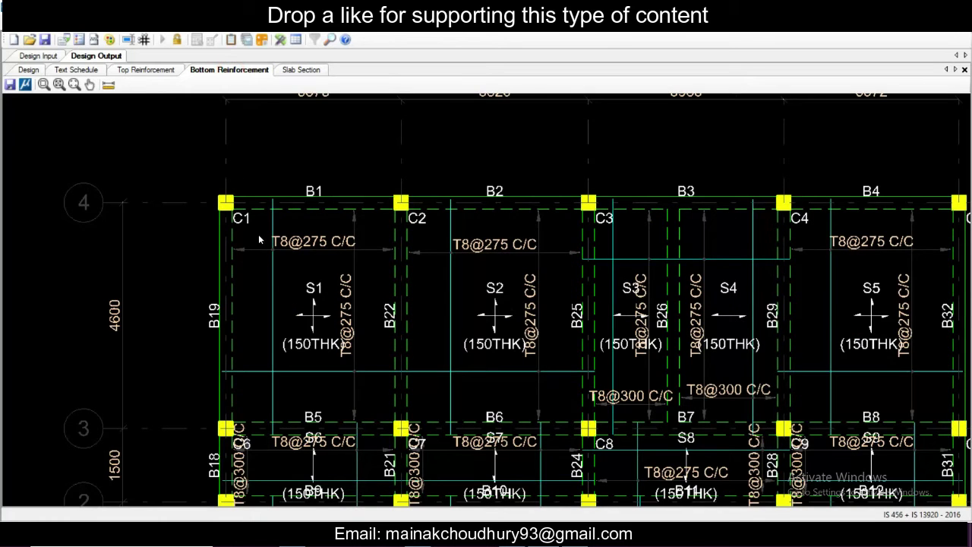
click(212, 39)
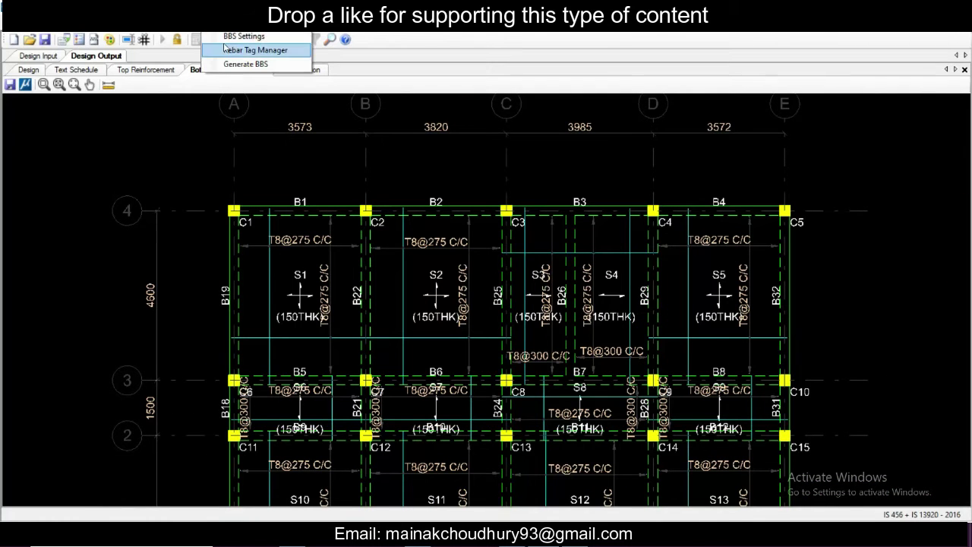
click(163, 39)
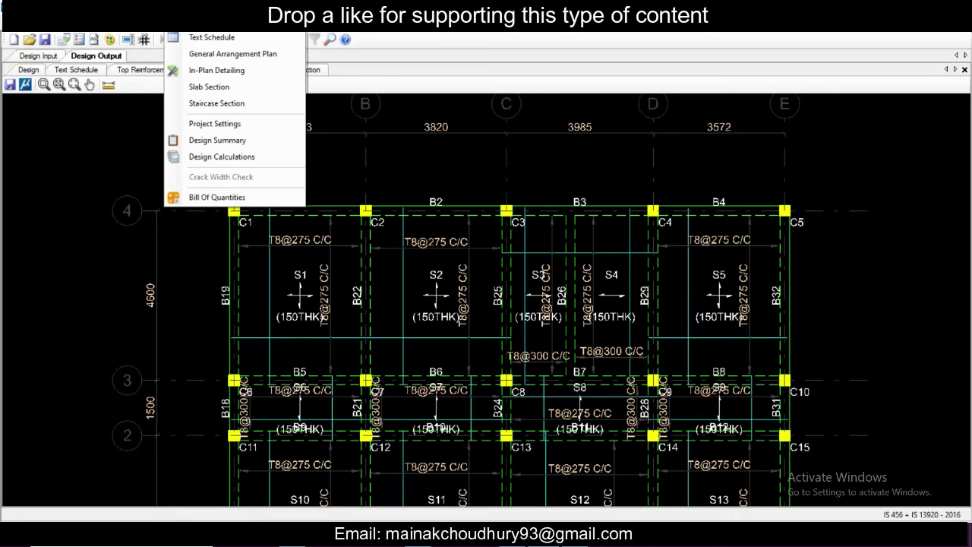
click(196, 54)
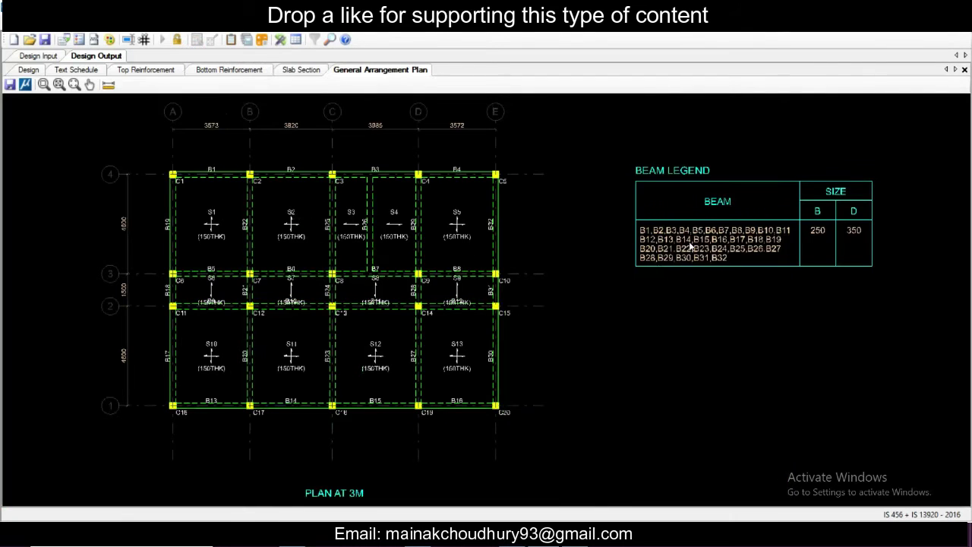
scroll(298, 239, up, 2)
scroll(532, 241, down, 2)
scroll(736, 244, up, 2)
scroll(737, 244, down, 1)
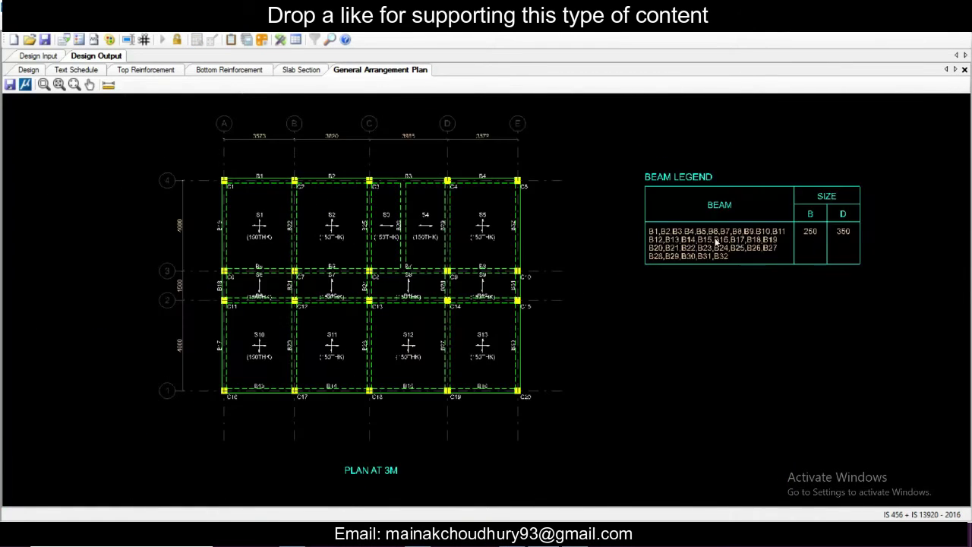
Step: Unlock the design, switch detailing to Bent Up Rebars in Design Settings, and rerun the design
click(177, 41)
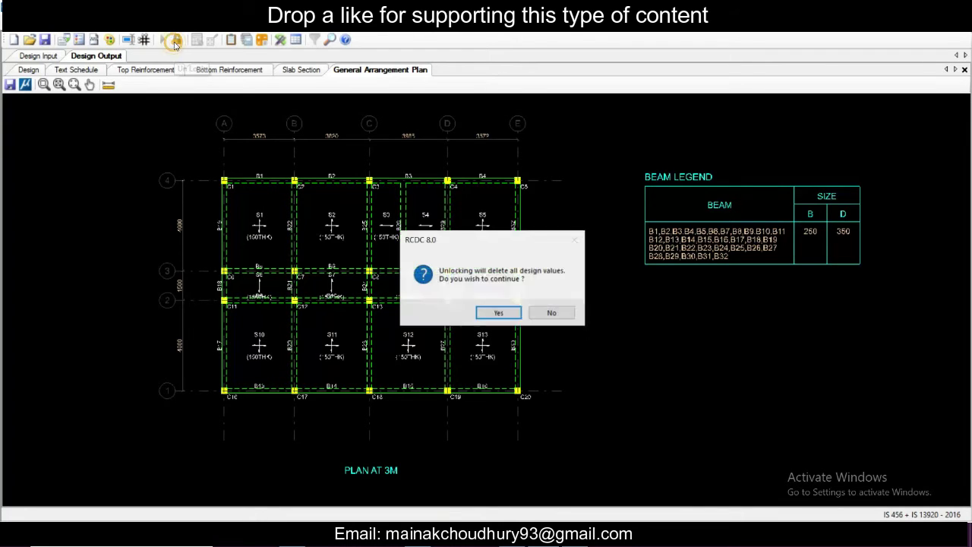
click(499, 314)
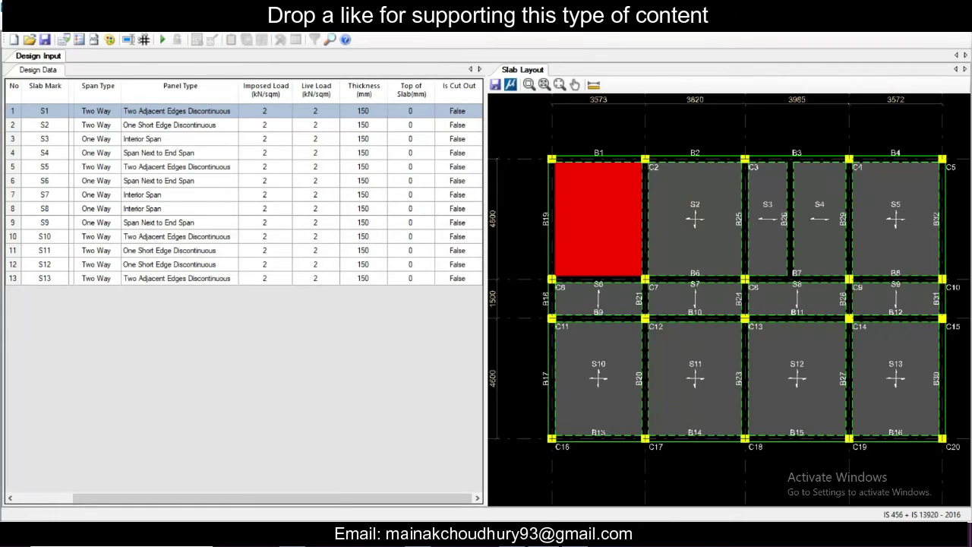
click(28, 40)
click(68, 39)
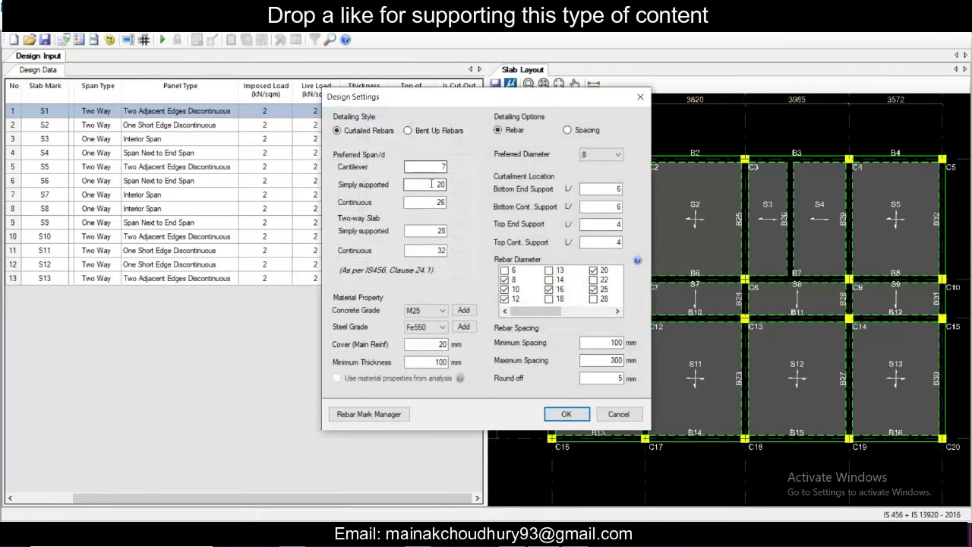
click(410, 130)
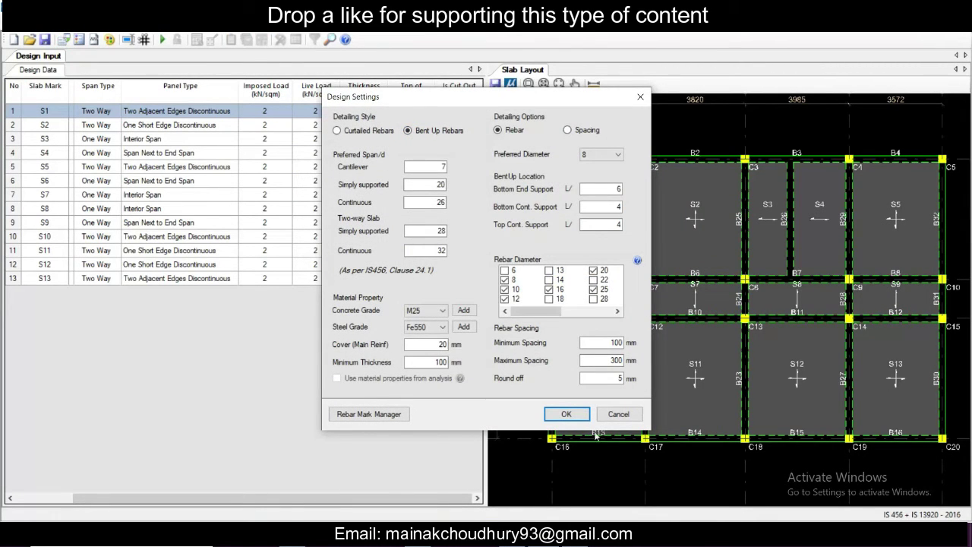
click(567, 413)
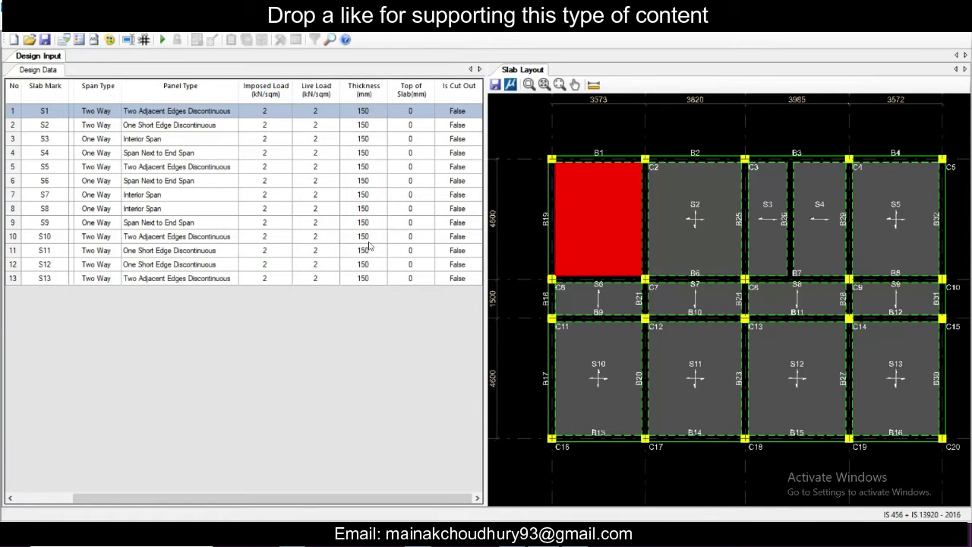
click(162, 38)
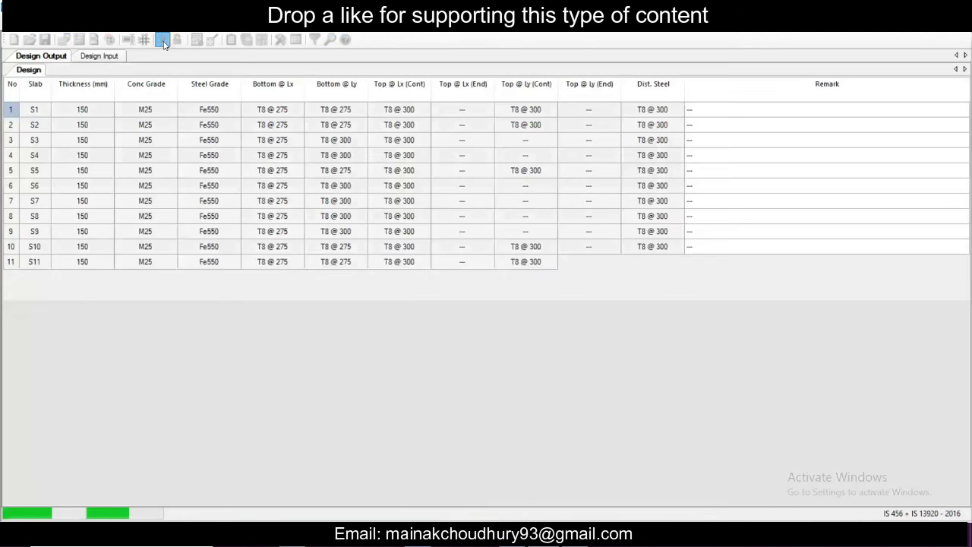
Step: Regenerate the General Arrangement Plan, then generate and inspect the Bentup Reinforcement Layout at 3M
click(176, 39)
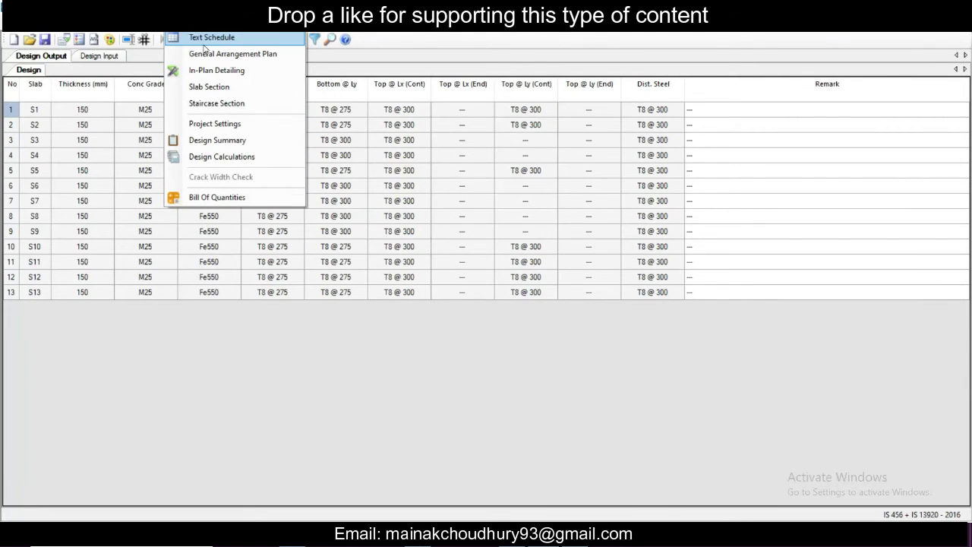
click(211, 56)
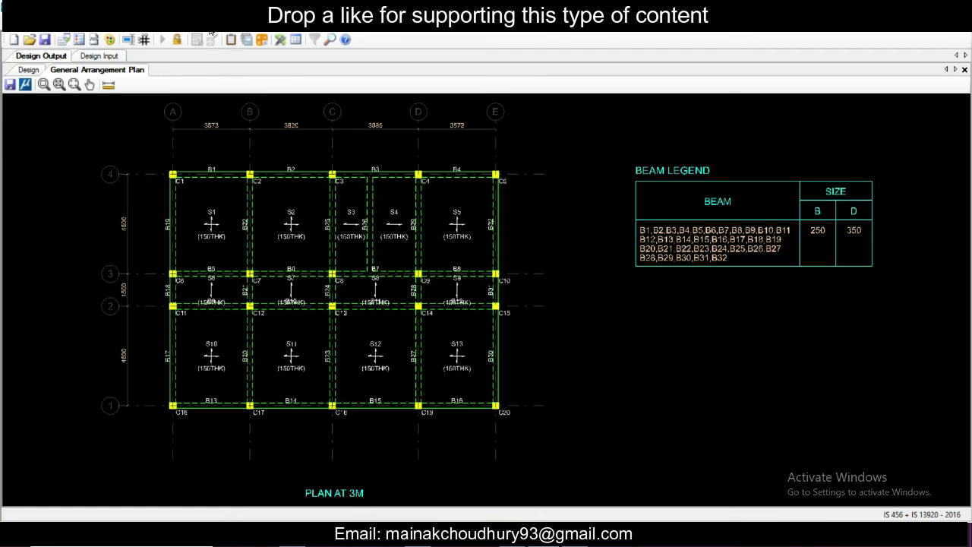
click(177, 39)
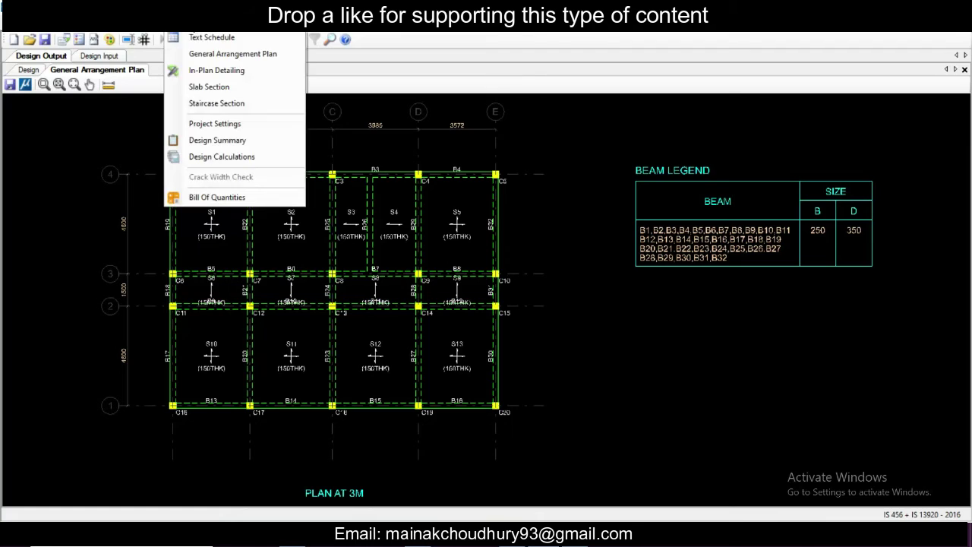
click(213, 87)
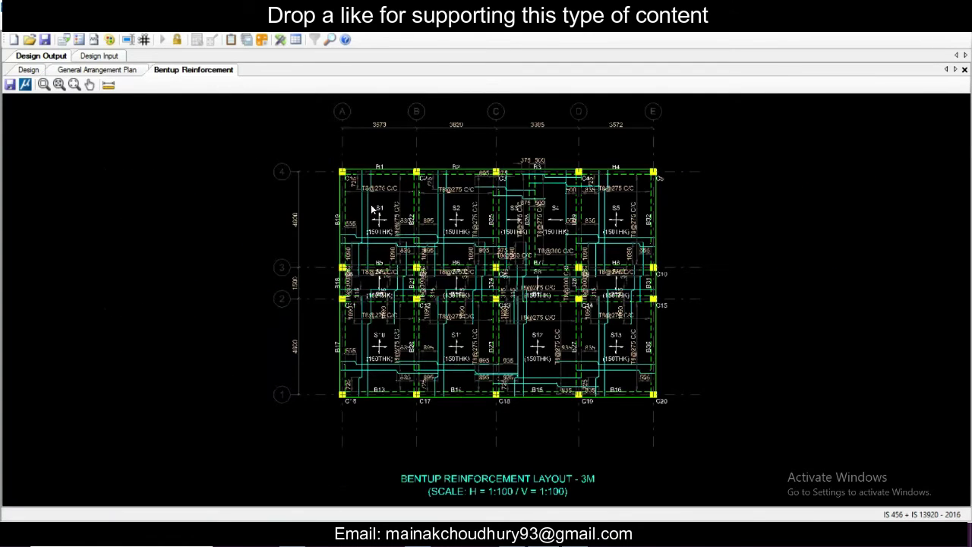
scroll(371, 205, up, 3)
scroll(382, 221, up, 2)
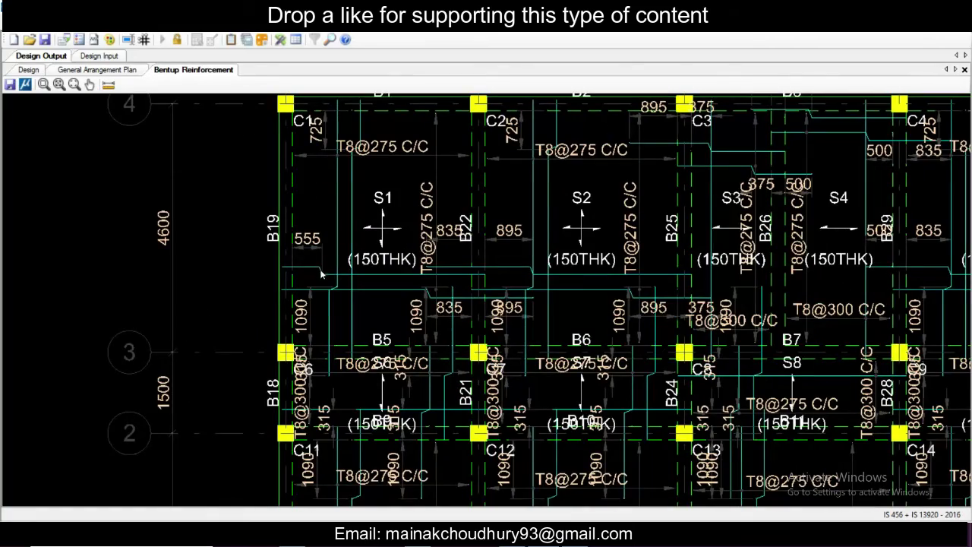
scroll(327, 272, down, 3)
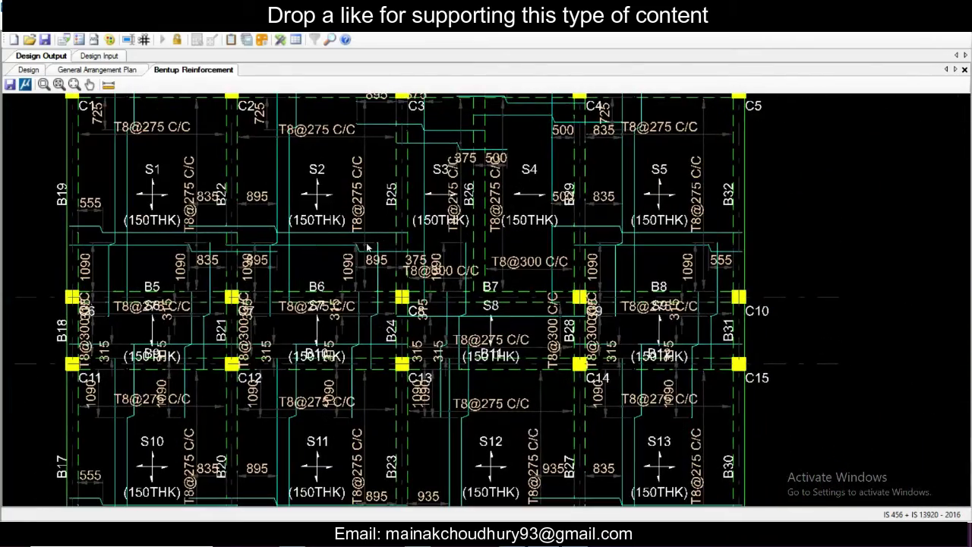
scroll(446, 276, down, 4)
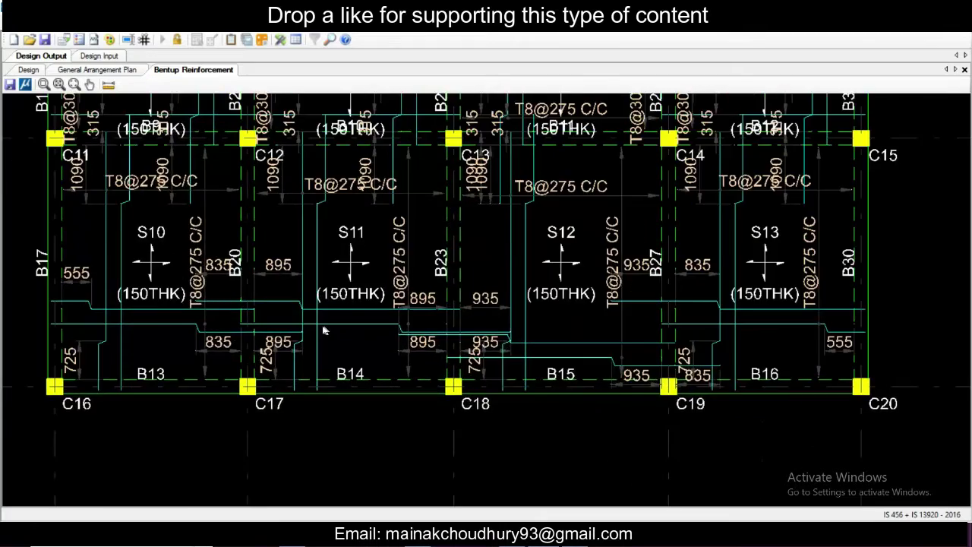
scroll(342, 316, down, 2)
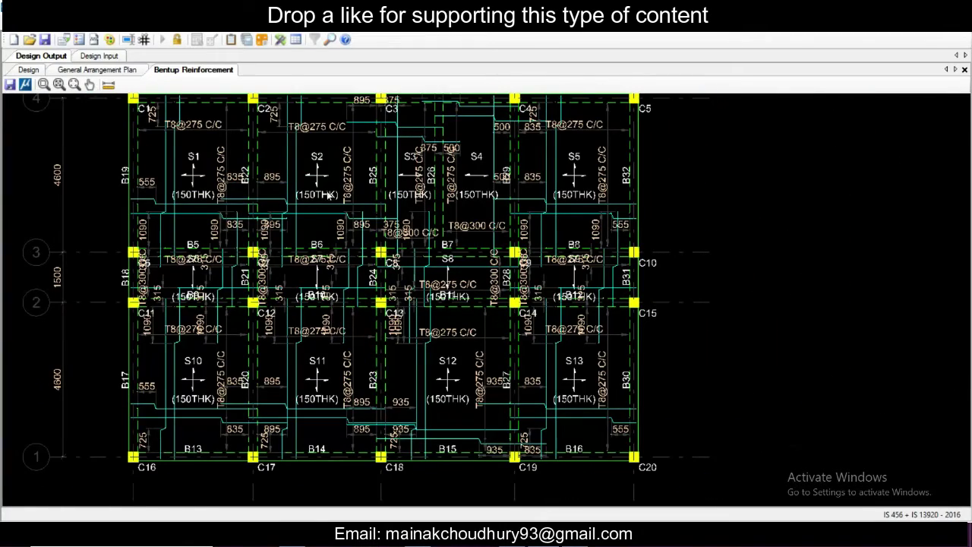
middle_drag(204, 224, 219, 316)
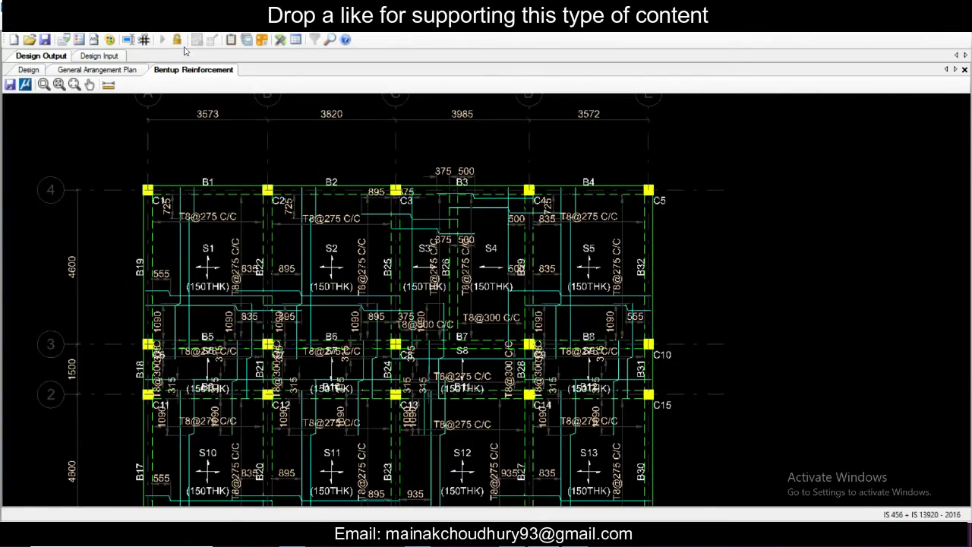
click(186, 36)
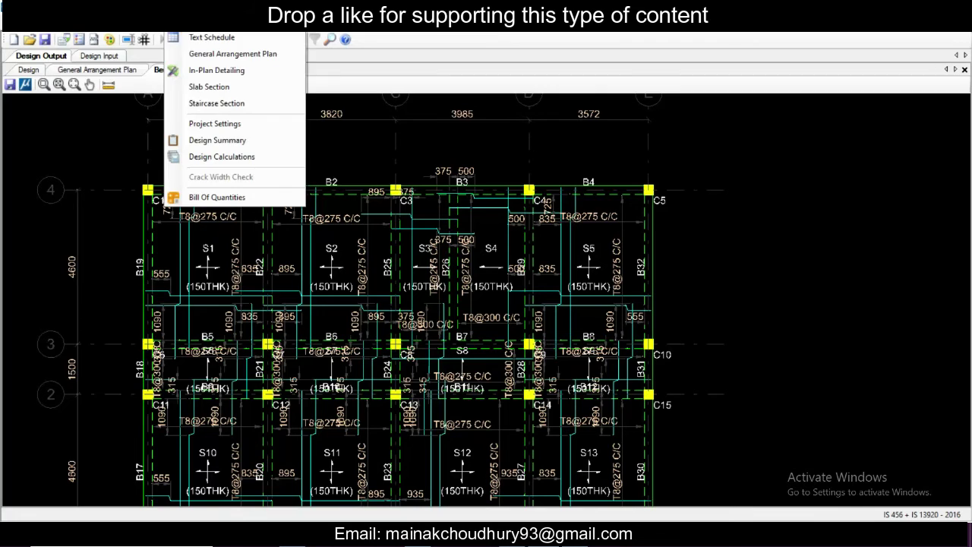
Step: Start a one-slab section for slab S1, with Lx 3570 filled in
click(231, 88)
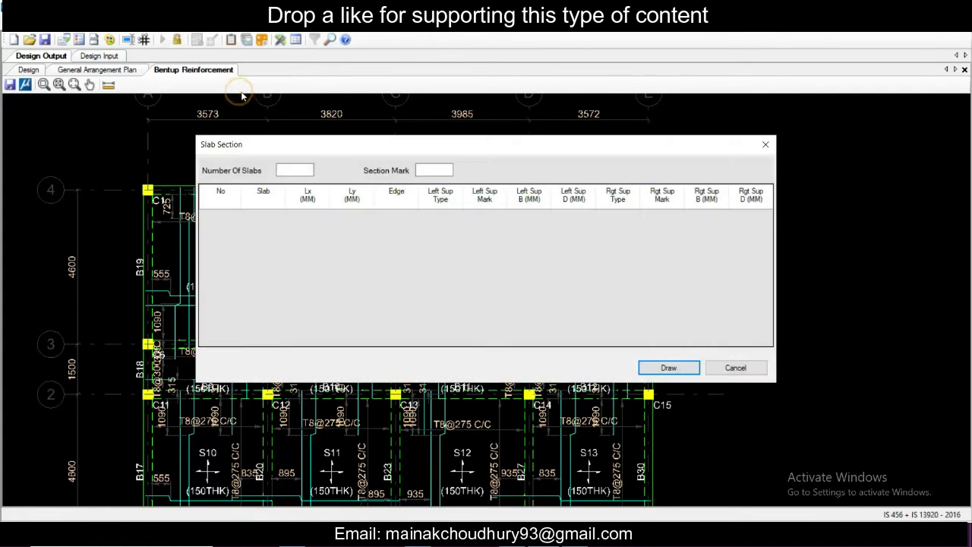
click(281, 171)
text(1)
click(262, 216)
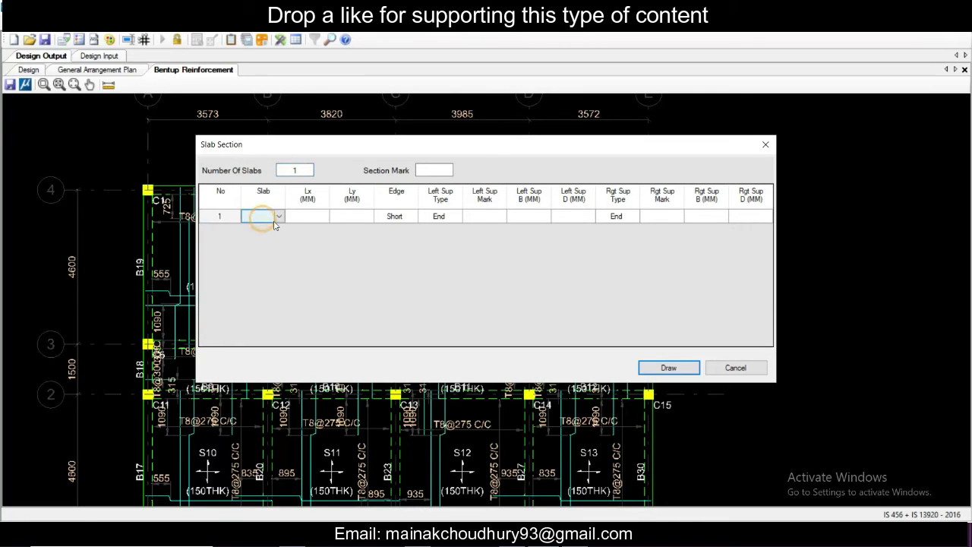
click(278, 218)
click(303, 216)
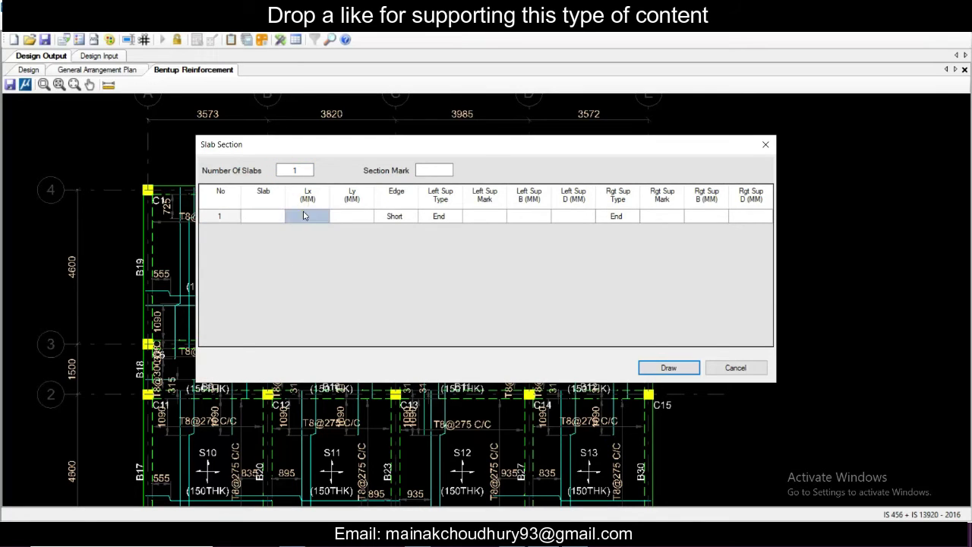
click(279, 217)
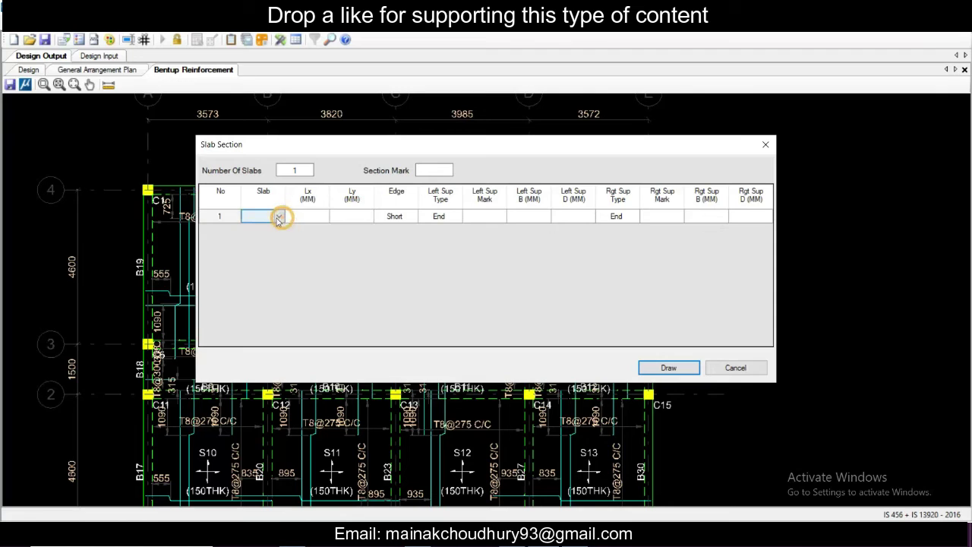
click(278, 218)
click(270, 225)
click(314, 220)
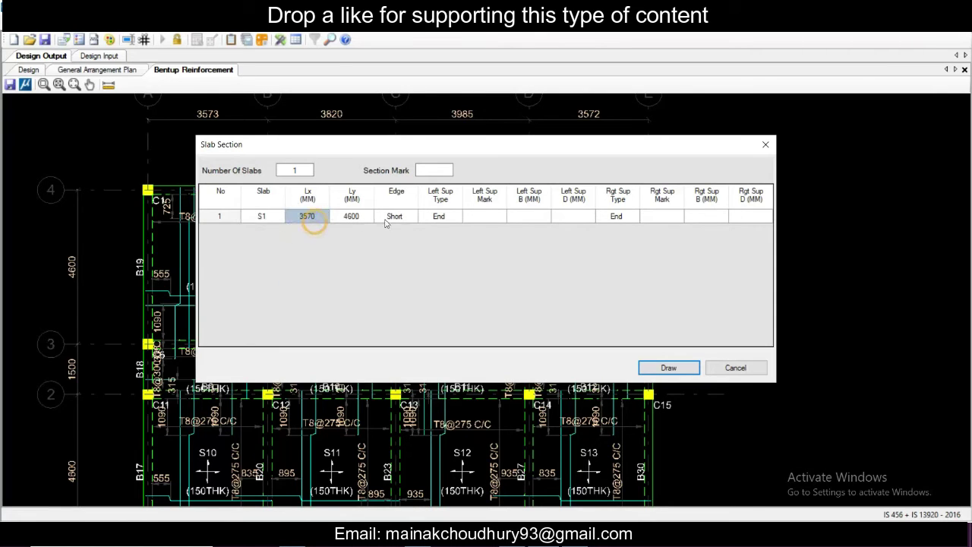
Step: Keep the span edge as Short and the left support type as End
click(447, 219)
key(Tab)
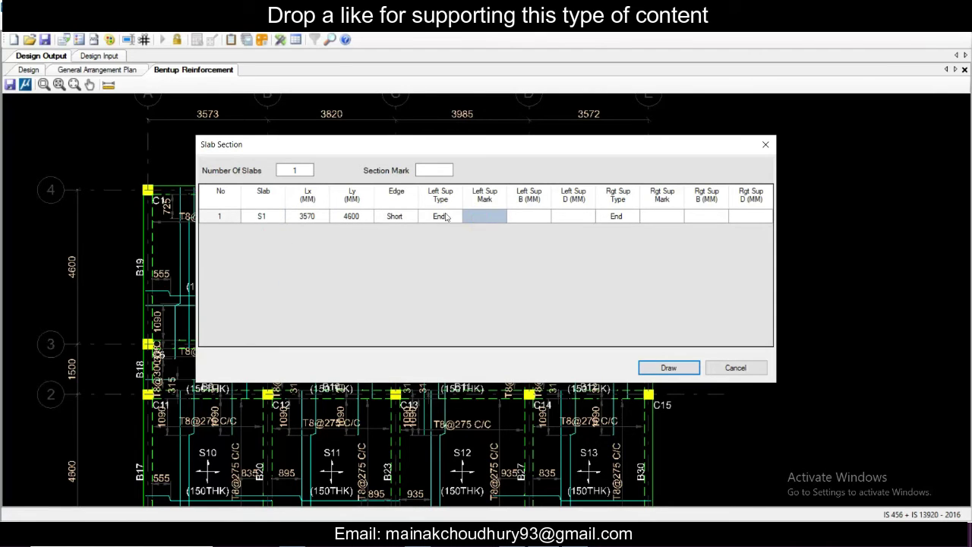
click(413, 216)
click(412, 216)
click(395, 228)
click(453, 218)
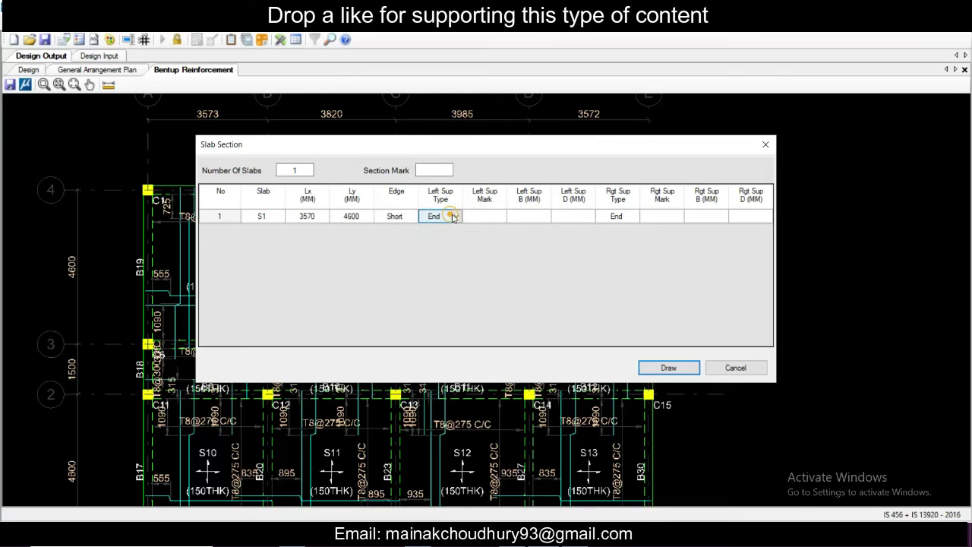
click(453, 217)
click(433, 226)
click(483, 218)
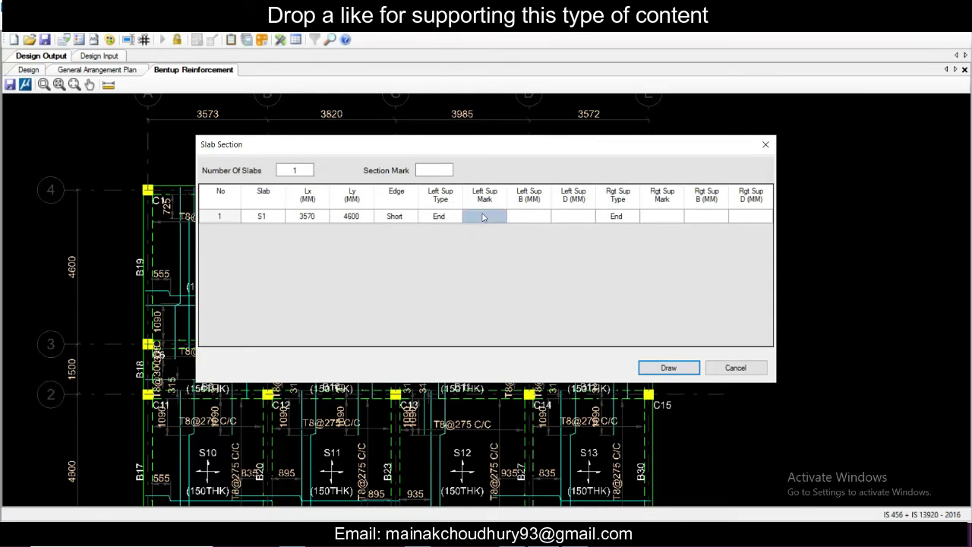
click(501, 218)
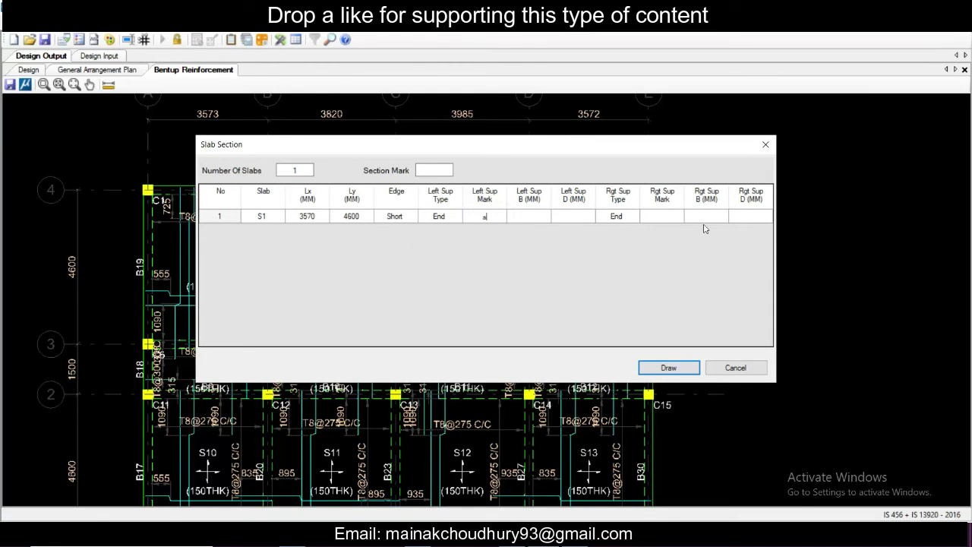
Step: Set right support mark b and both supports' width and depth to 300 mm
click(649, 219)
text(b)
click(531, 218)
text(300)
click(575, 221)
text(300)
click(706, 219)
text(300)
click(744, 222)
text(300)
Step: Set section mark 2 and draw slab S1's section
click(676, 368)
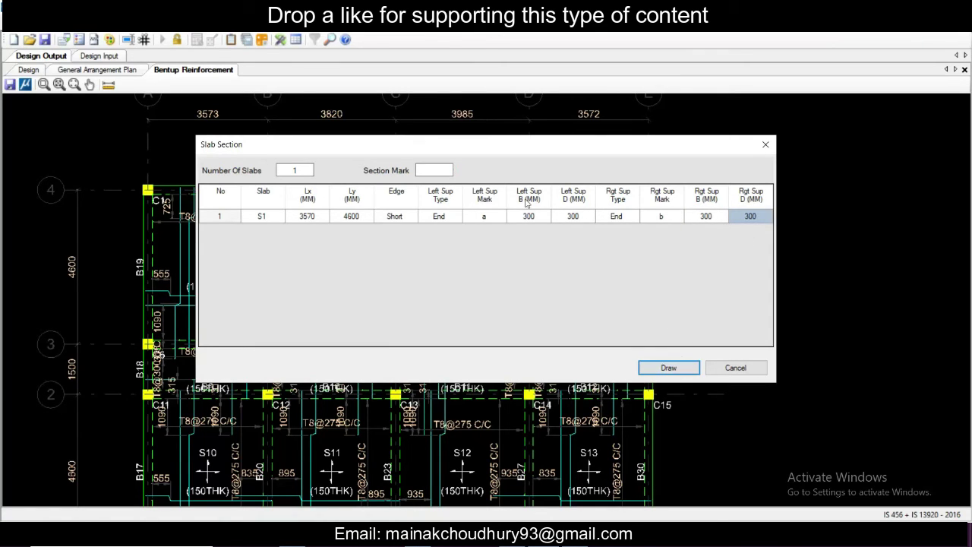
click(435, 171)
text(2)
click(668, 367)
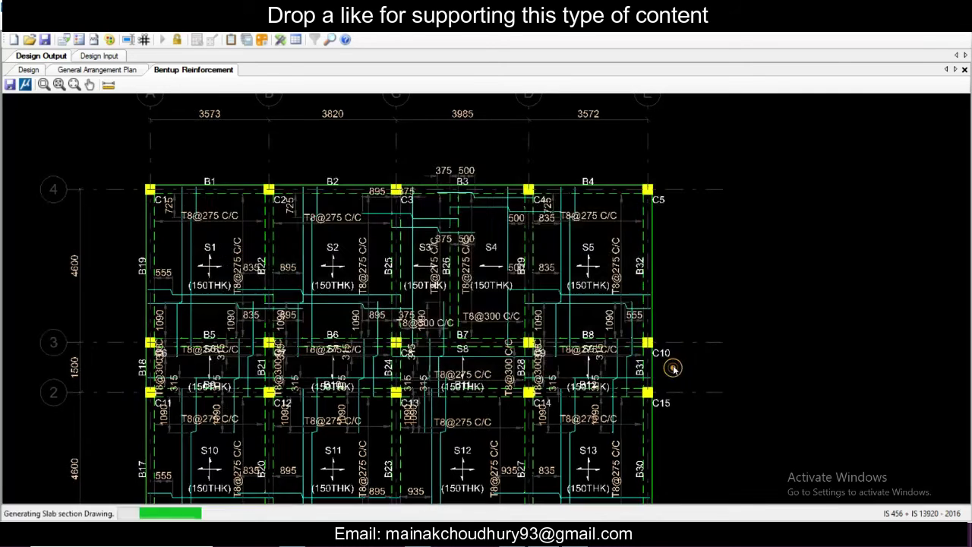
Step: Inspect Section 2-2 of slab S1, cancel saving it, and bring up the BBS options
scroll(228, 252, up, 1)
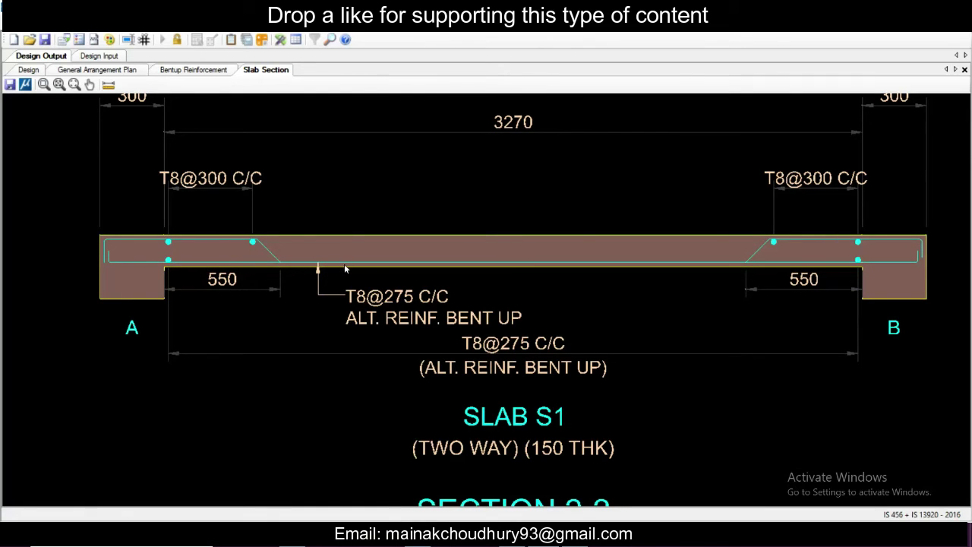
scroll(403, 267, down, 3)
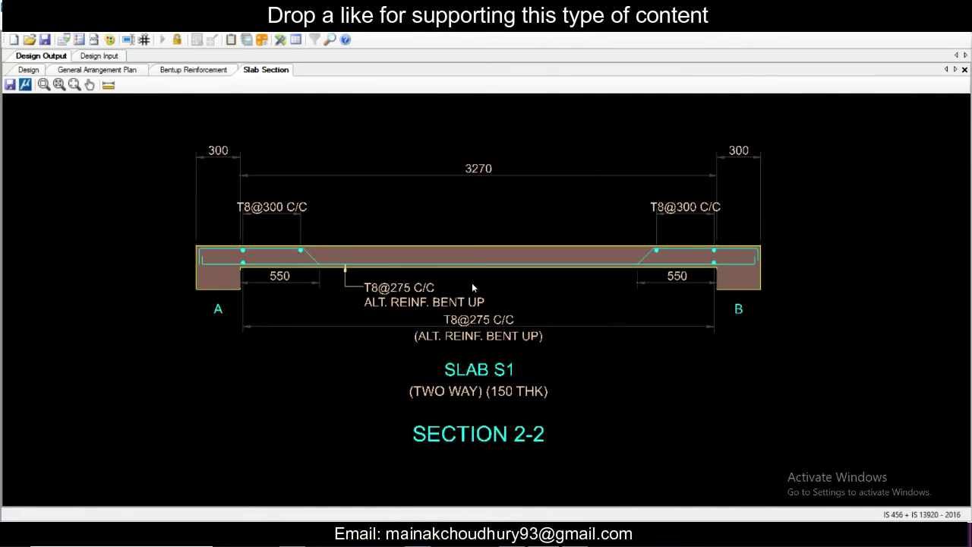
scroll(471, 287, down, 1)
click(10, 85)
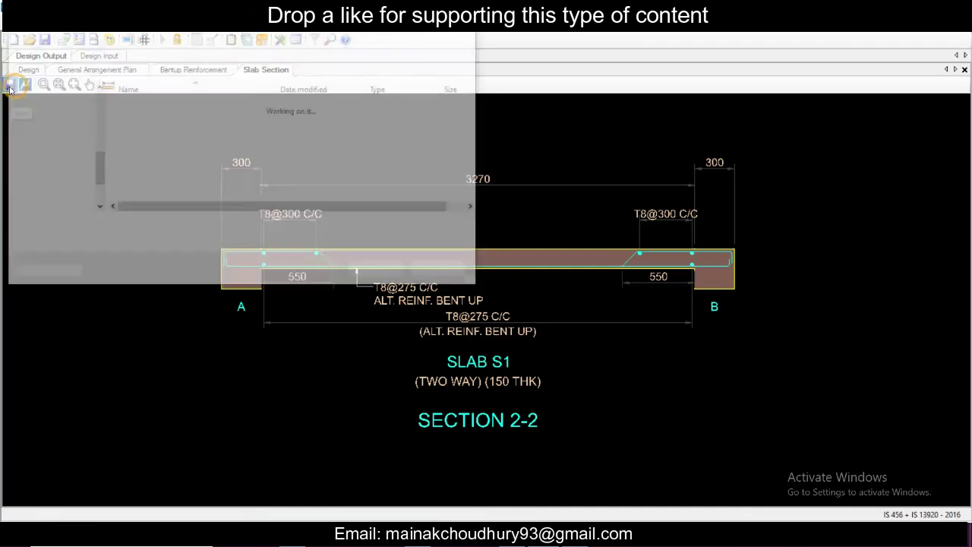
click(472, 36)
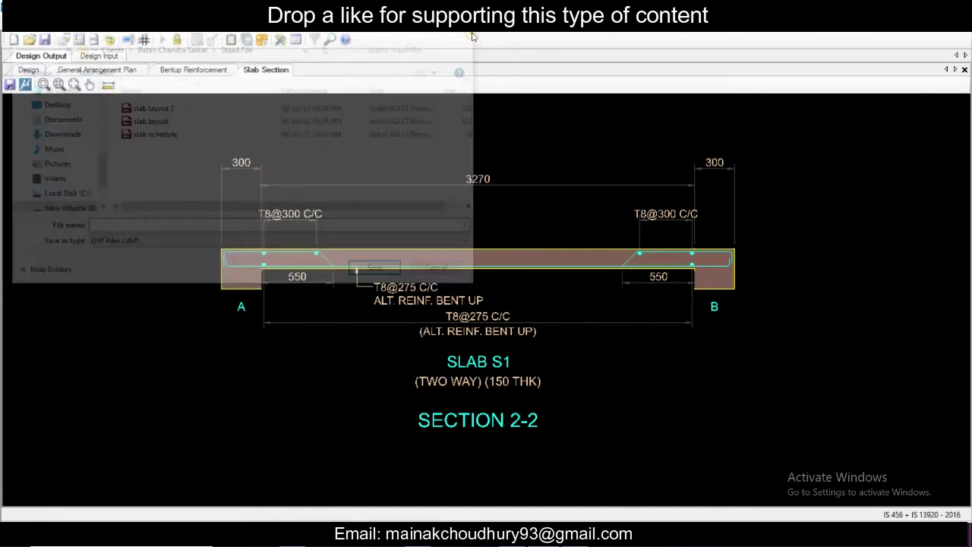
click(174, 39)
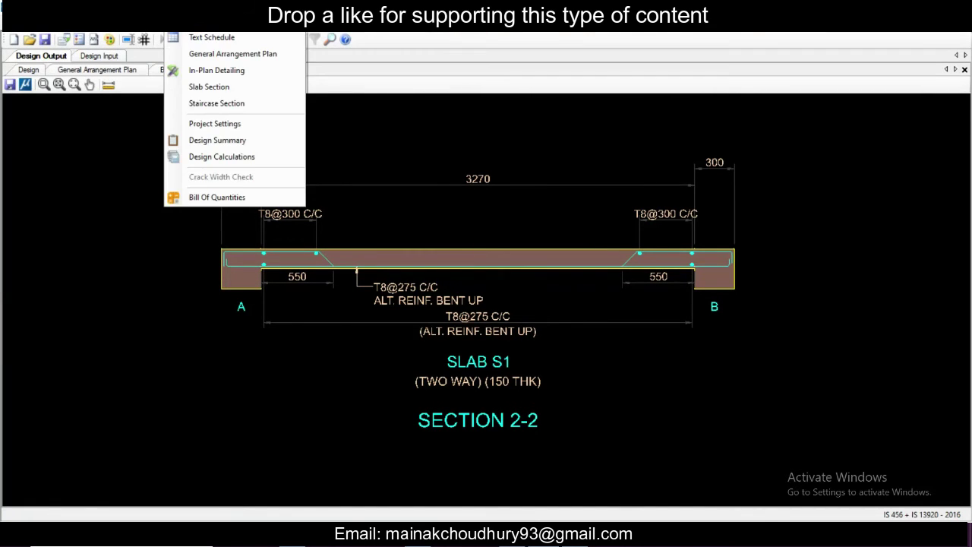
click(196, 39)
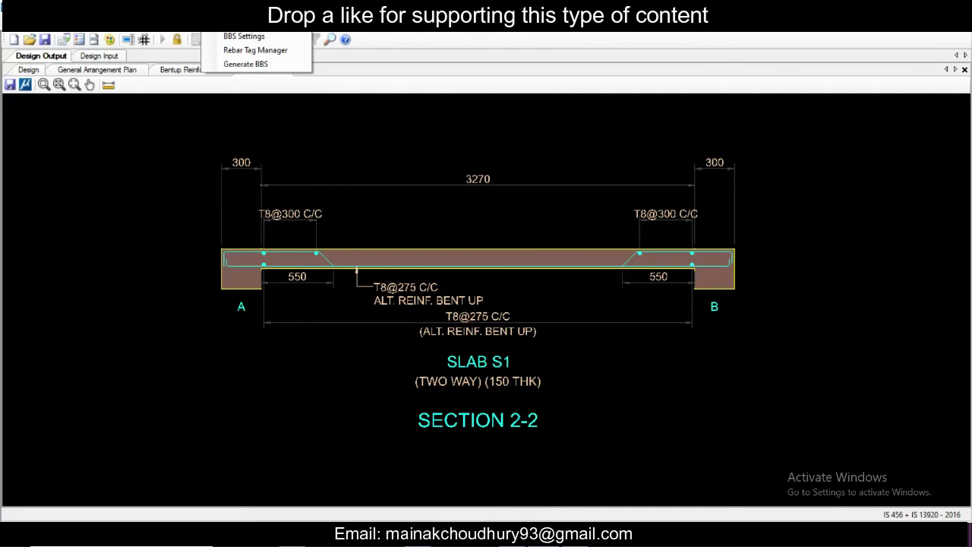
Step: Accept the default BBS settings and generate the Bentup BBS to screen
click(225, 37)
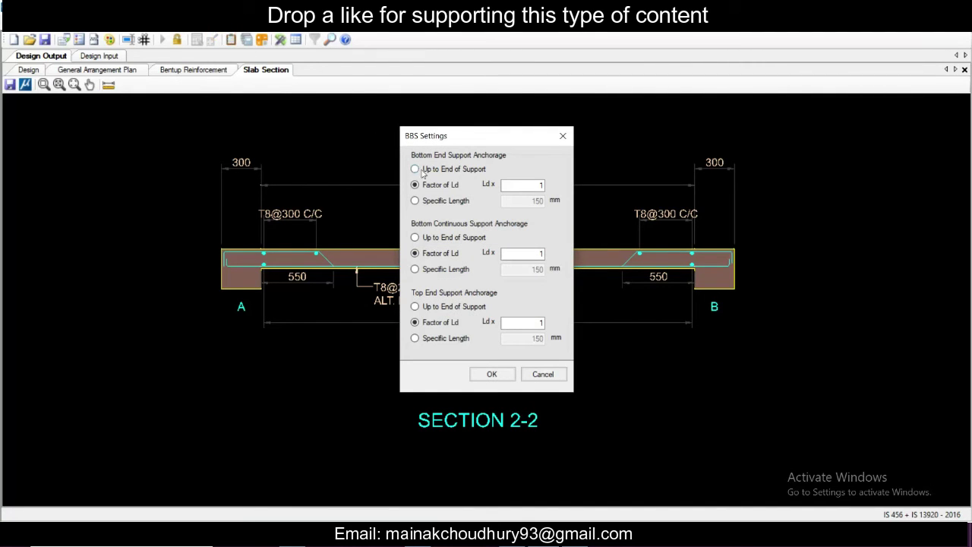
click(563, 136)
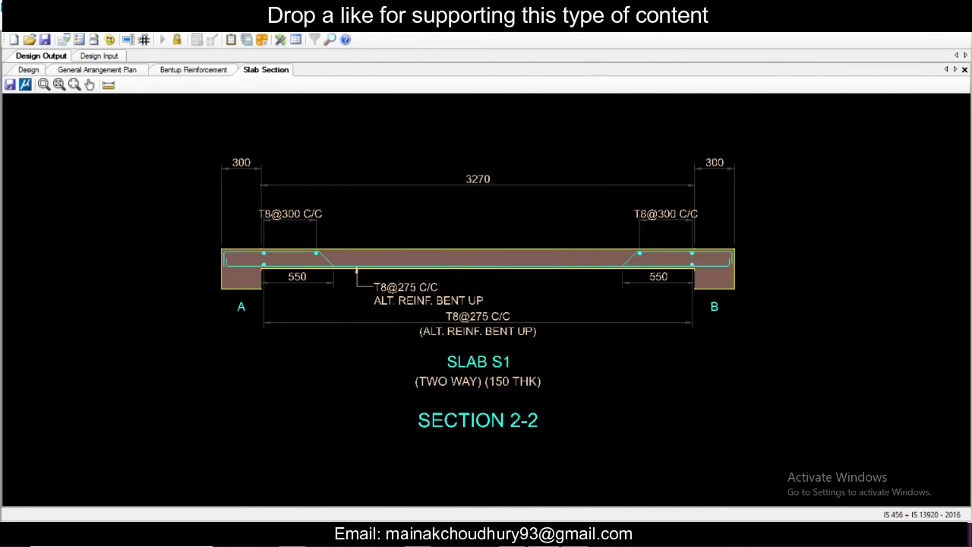
click(196, 38)
click(231, 65)
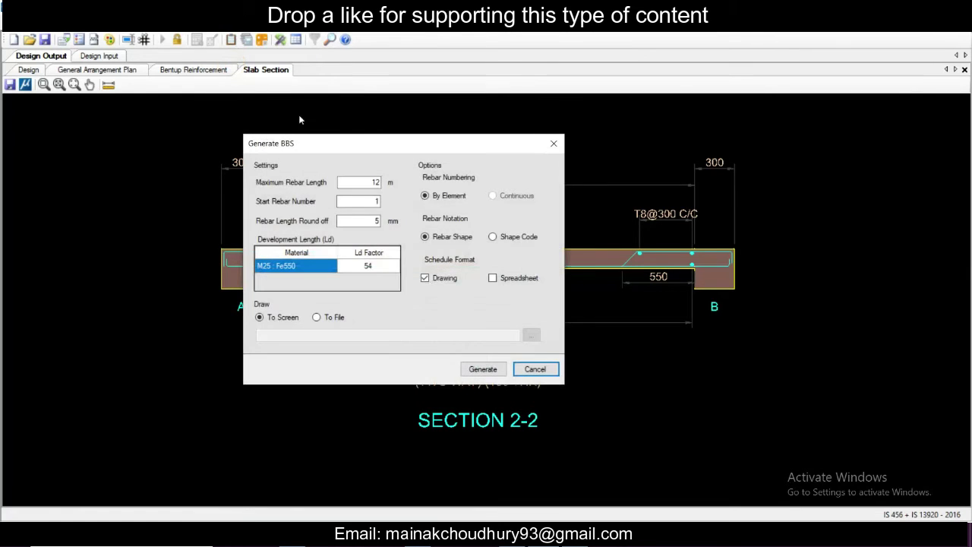
click(483, 370)
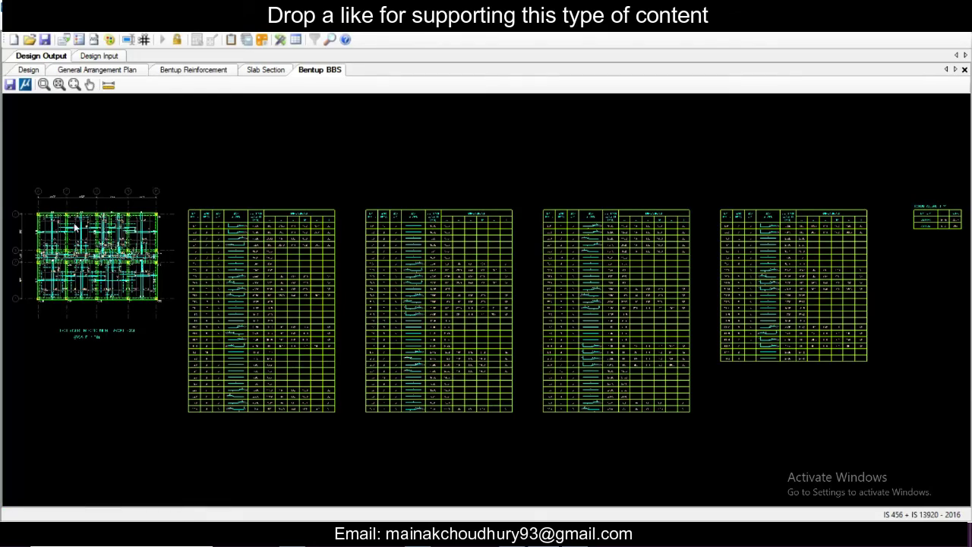
scroll(75, 226, up, 6)
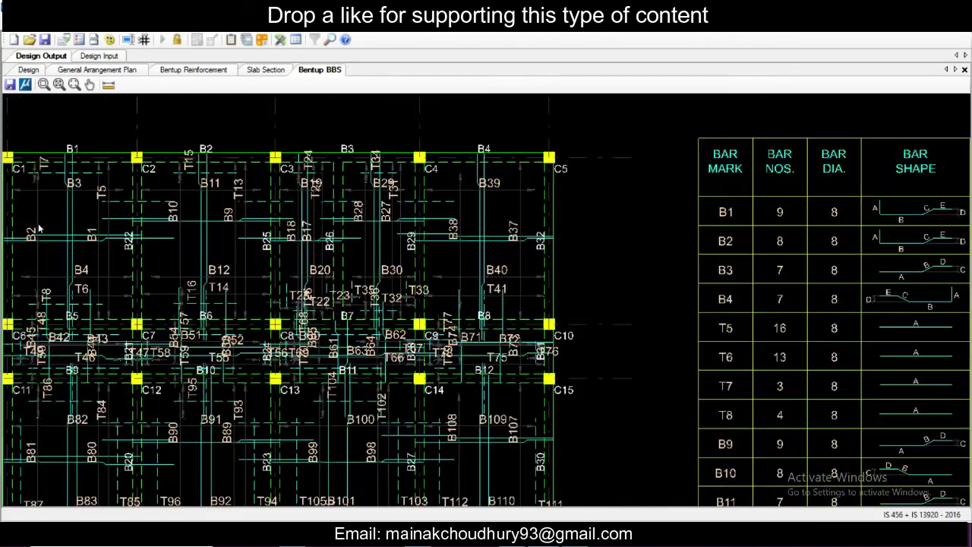
scroll(39, 226, up, 1)
scroll(39, 225, down, 4)
scroll(466, 272, up, 2)
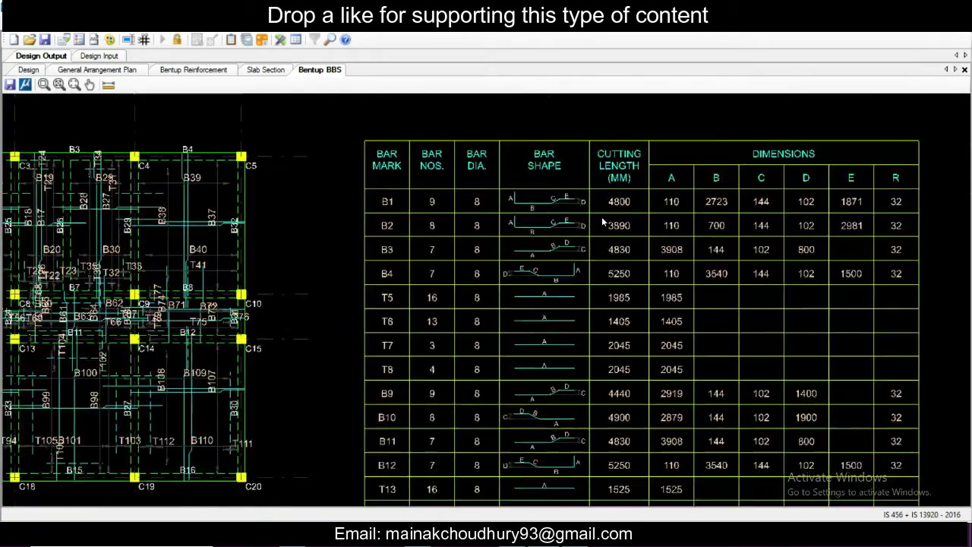
scroll(600, 219, down, 4)
scroll(610, 375, up, 3)
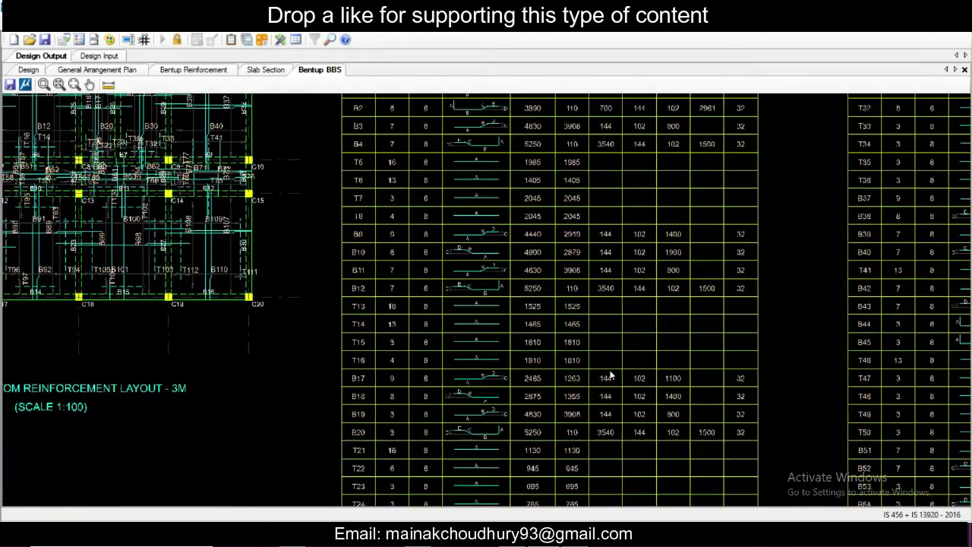
scroll(582, 258, up, 2)
scroll(811, 249, down, 2)
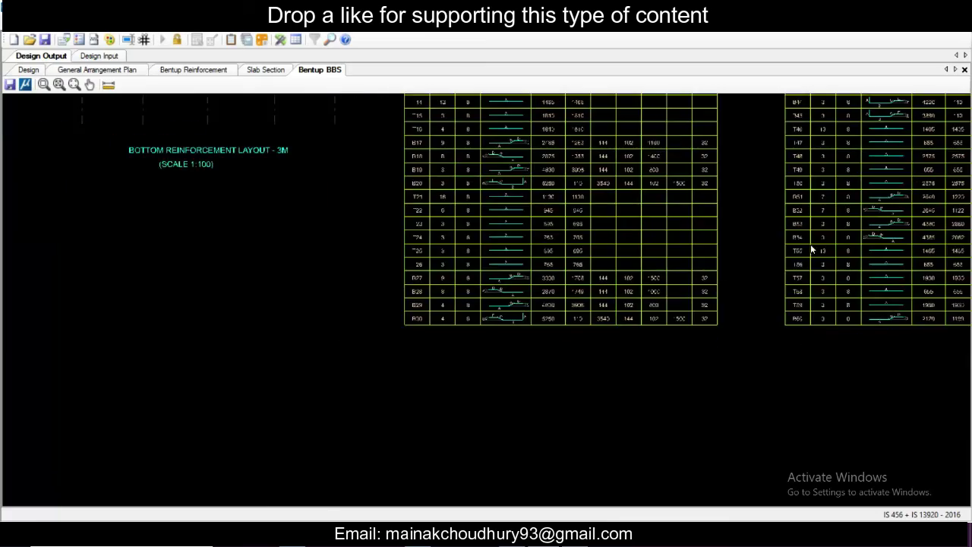
scroll(508, 268, down, 3)
scroll(560, 286, up, 3)
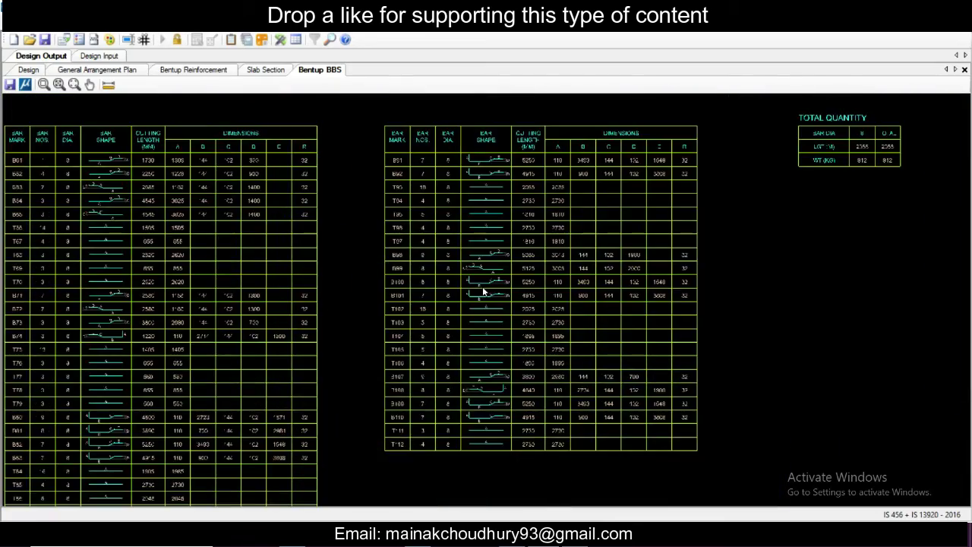
scroll(788, 232, down, 1)
scroll(582, 250, up, 4)
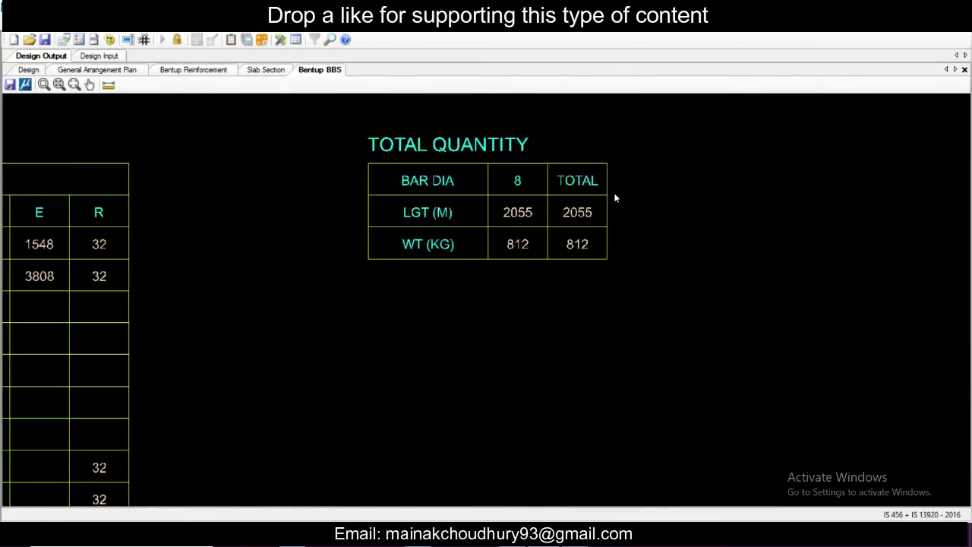
scroll(615, 198, up, 1)
scroll(615, 198, up, 1)
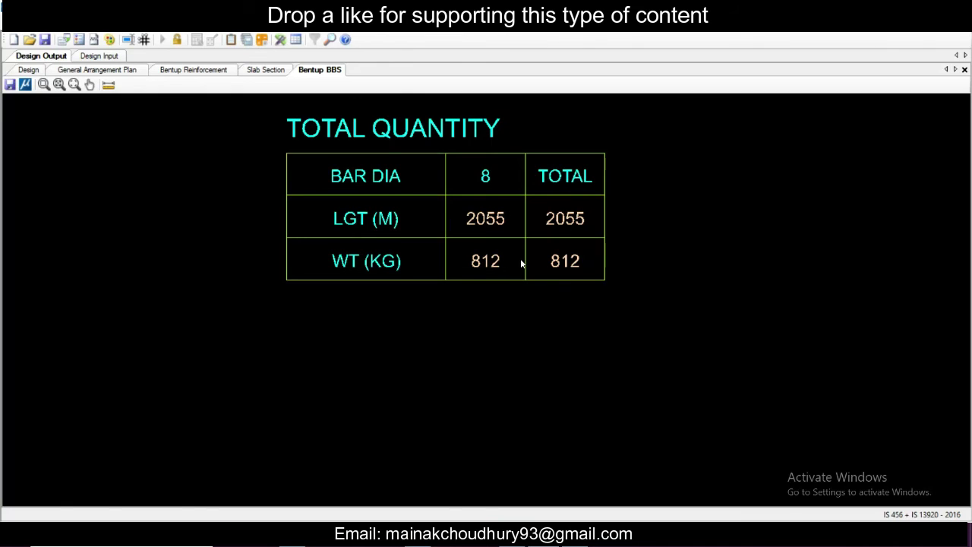
scroll(520, 254, down, 5)
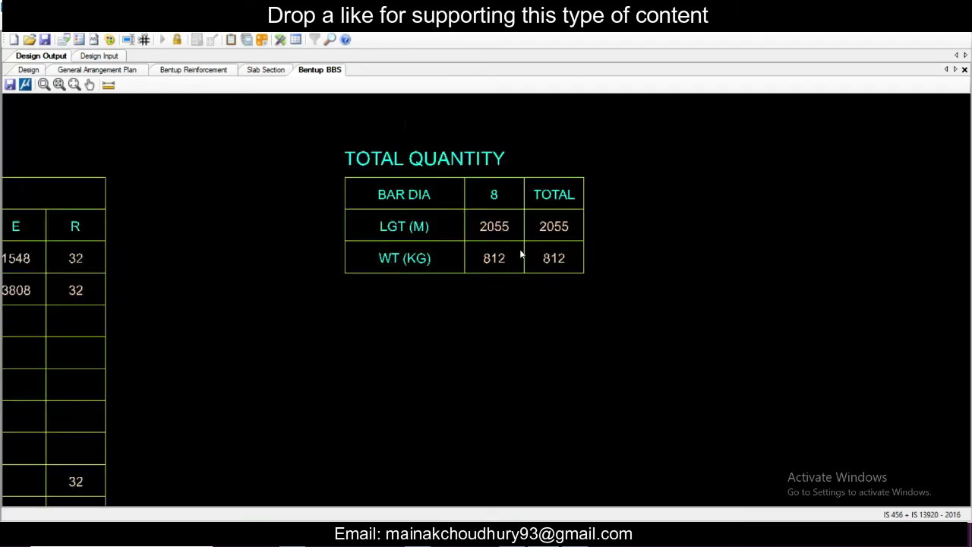
scroll(519, 253, down, 2)
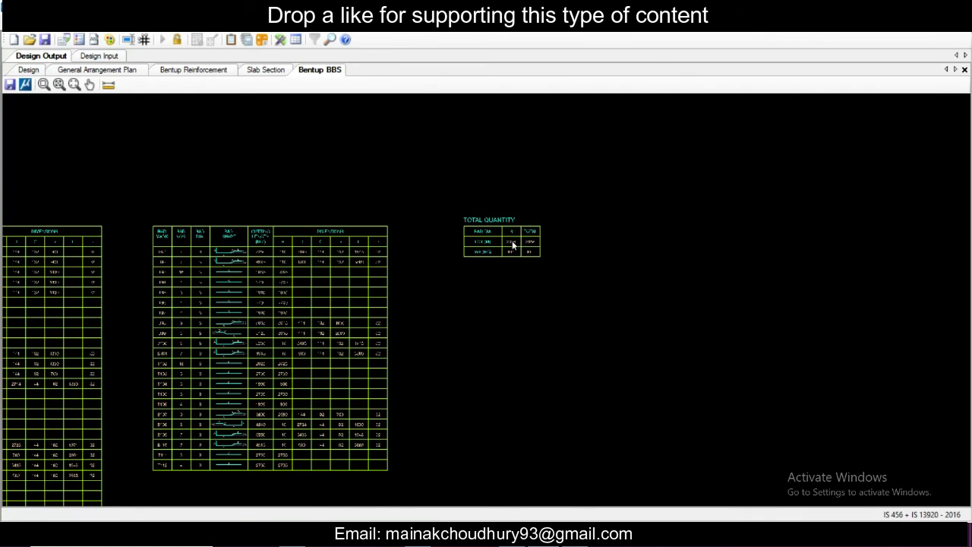
scroll(514, 243, up, 5)
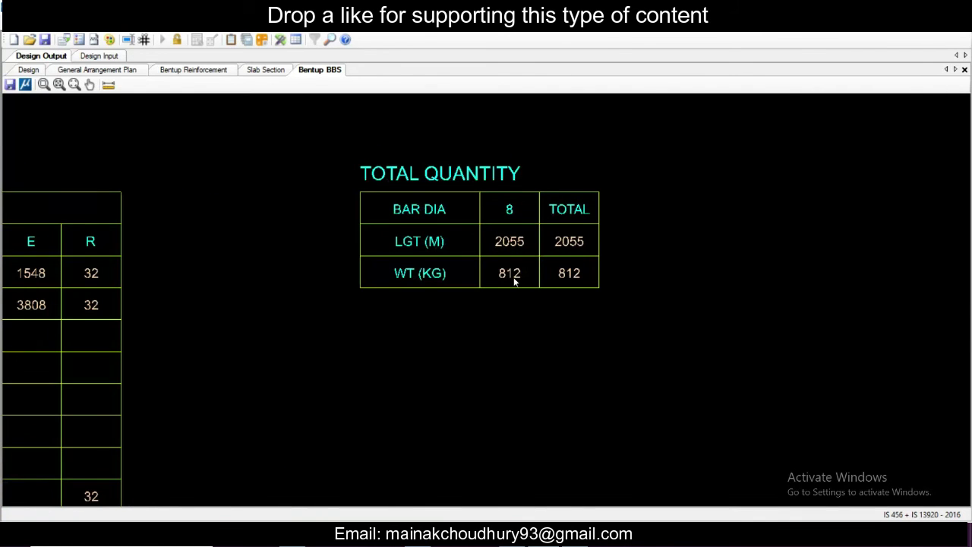
scroll(514, 281, up, 1)
scroll(514, 271, down, 6)
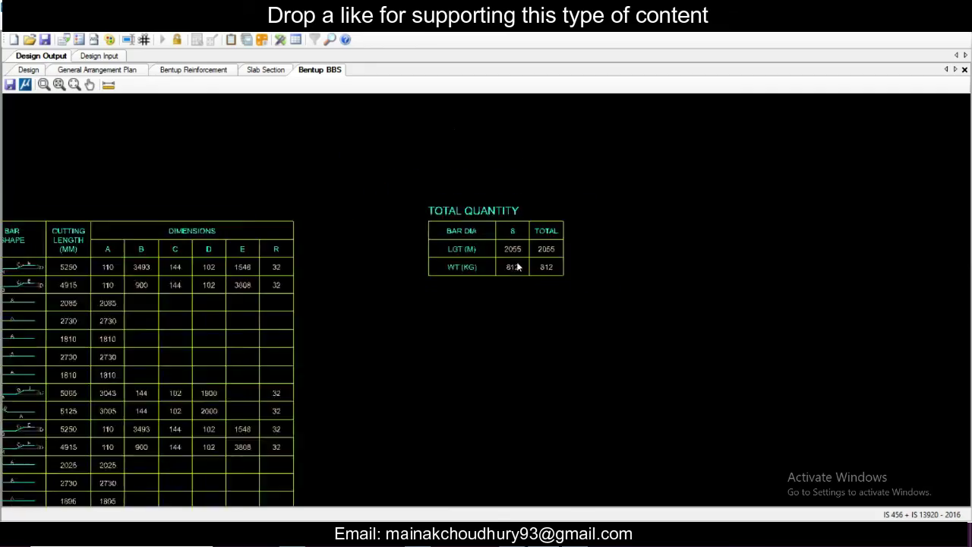
scroll(516, 261, down, 2)
middle_drag(462, 297, 494, 281)
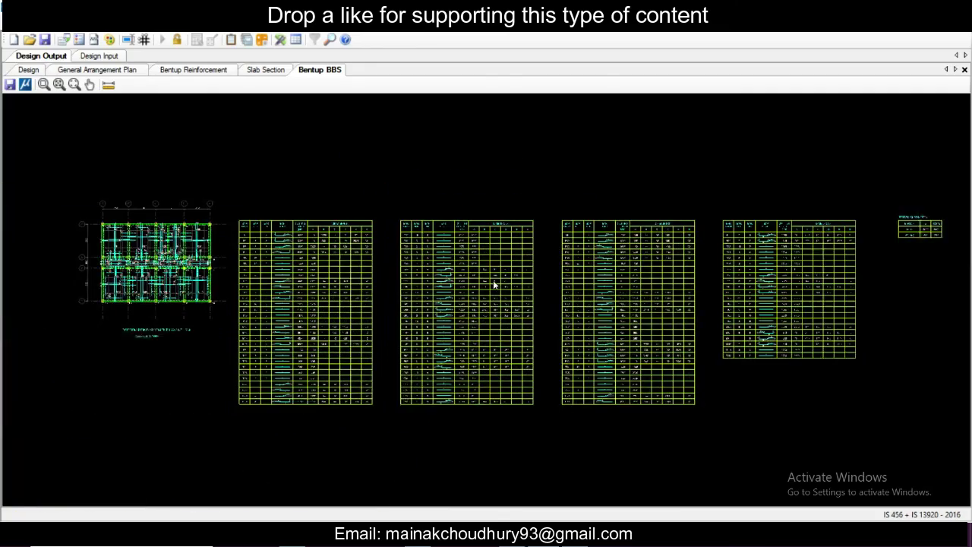
middle_drag(167, 265, 168, 260)
scroll(412, 282, up, 4)
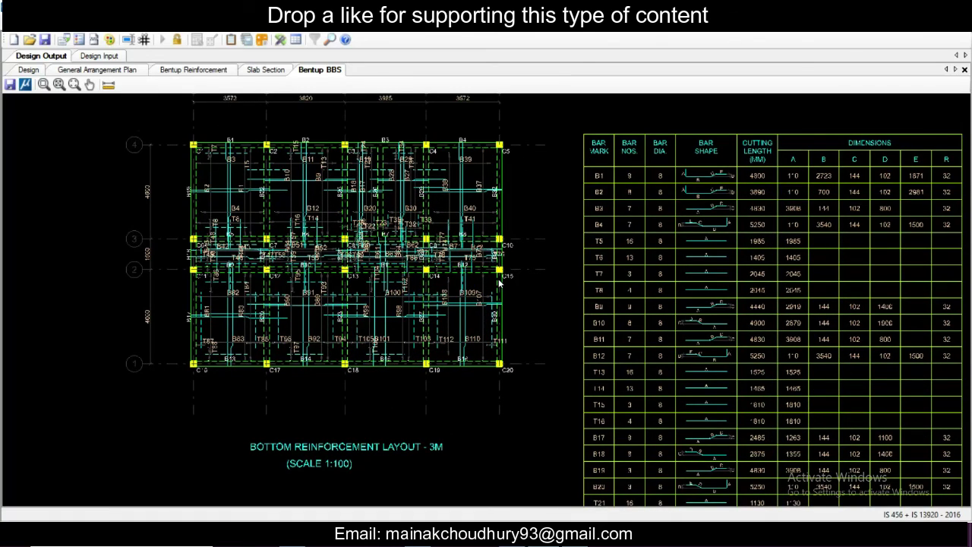
scroll(489, 277, up, 2)
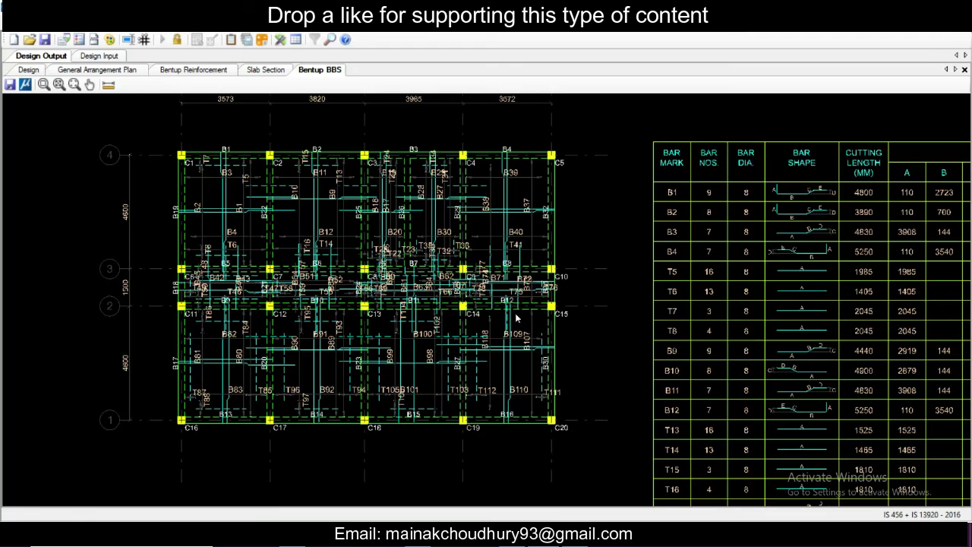
scroll(218, 233, up, 1)
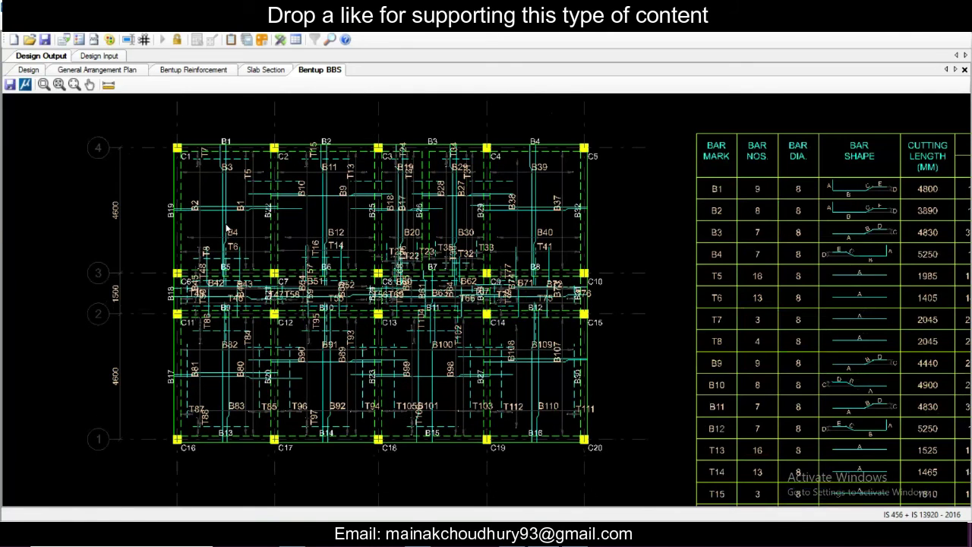